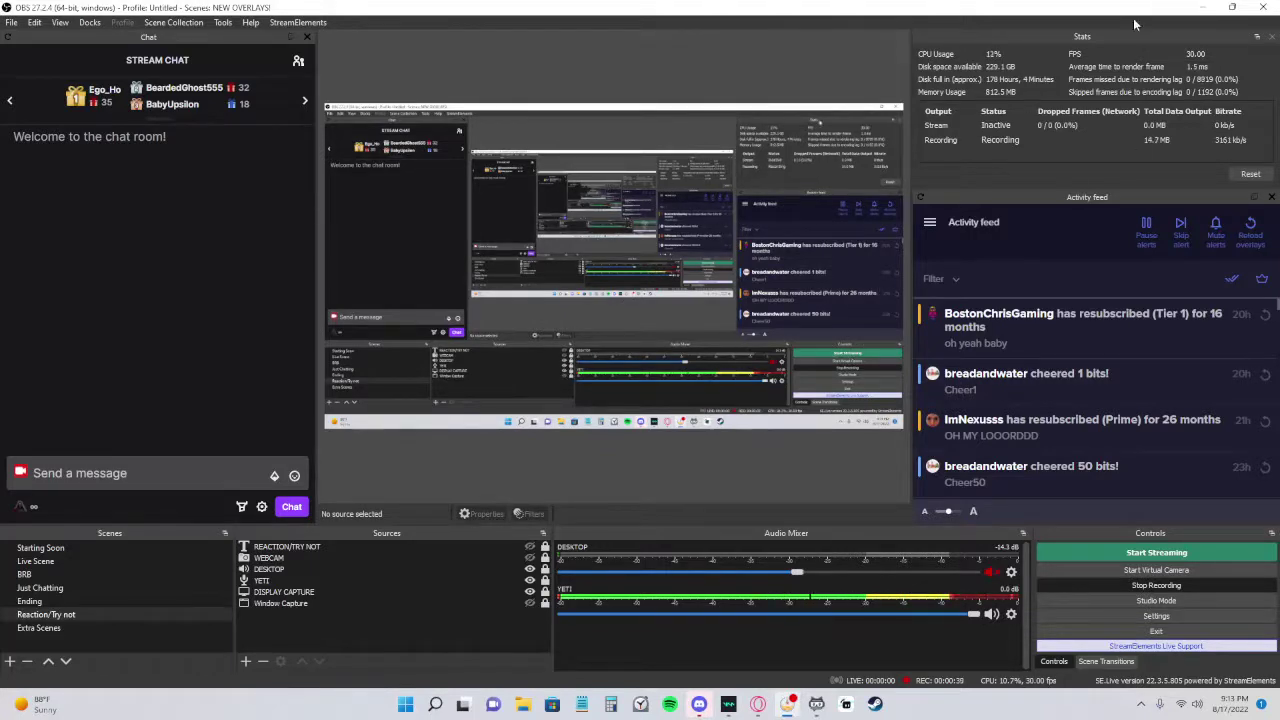
Step: Minimize OBS Studio so the Windows desktop is visible
click(1203, 8)
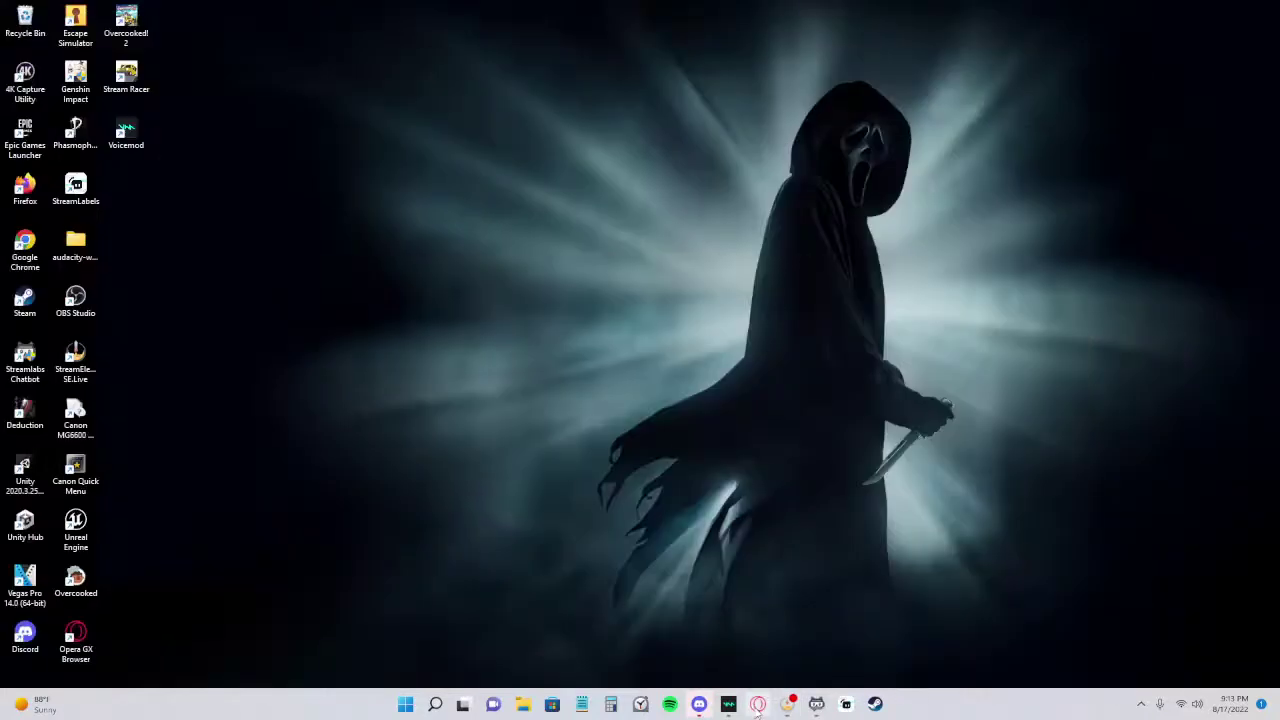
Step: Restore Opera GX showing the Streamlabs Chat Bot page
click(758, 704)
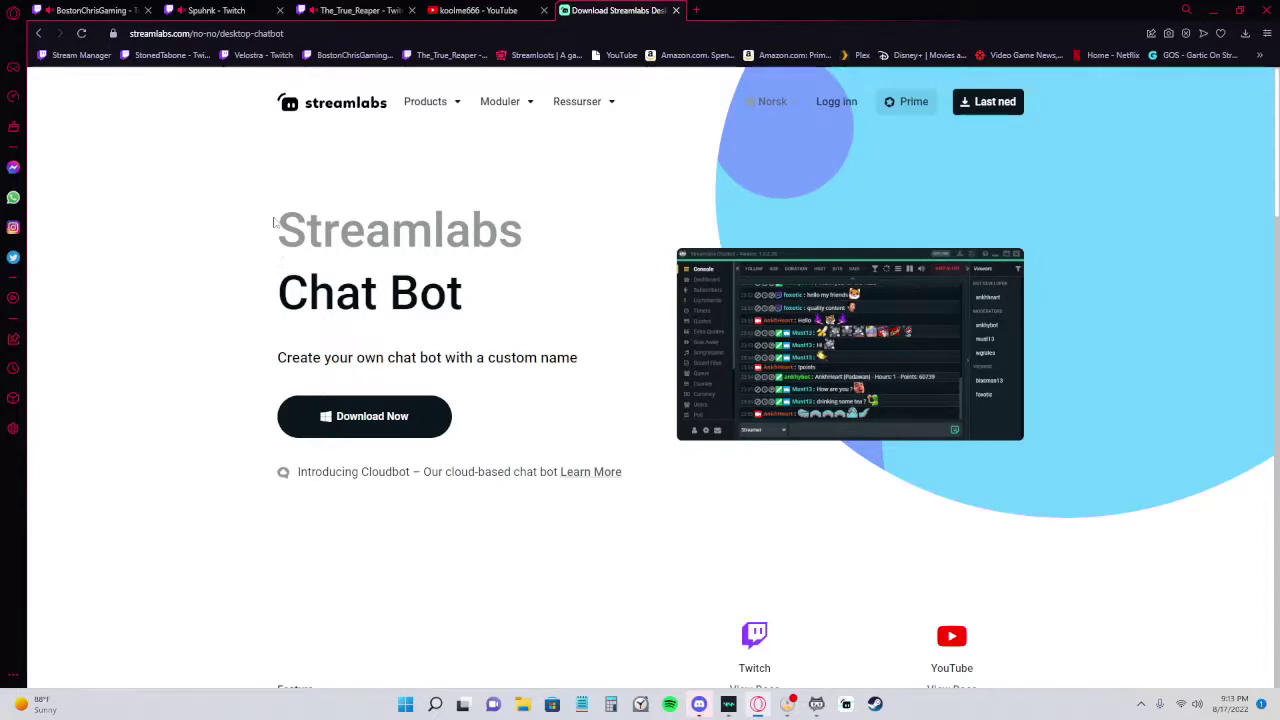
drag(274, 222, 520, 301)
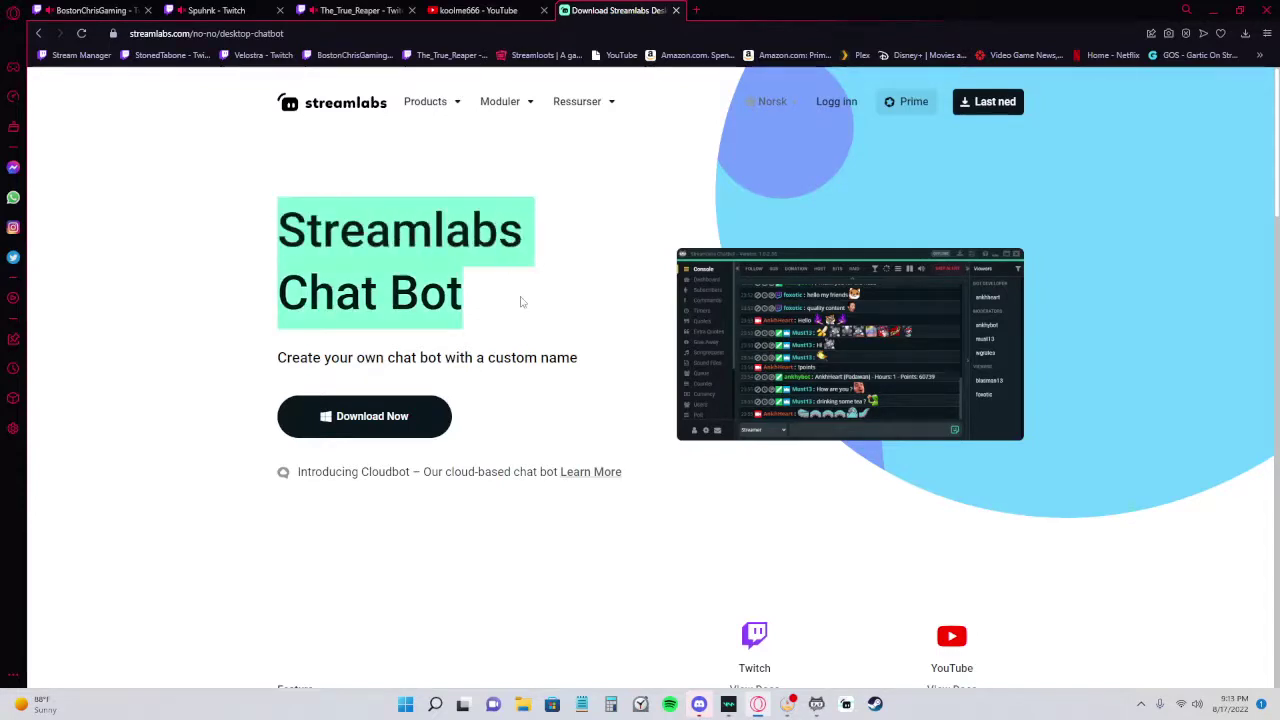
click(606, 310)
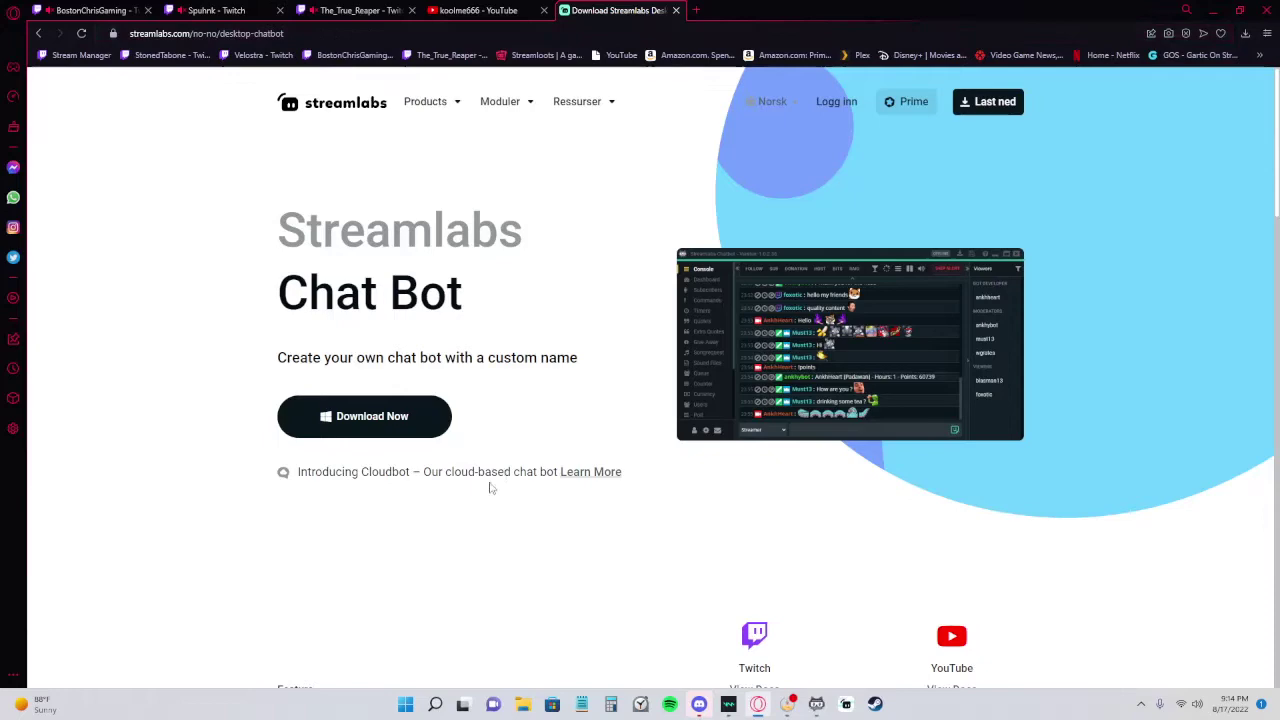
Step: Revisit the Google 'streamlabs chatbot' results and the Chatbot - Streamlabs result
key(alt+Left)
scroll(489, 481, up, 1)
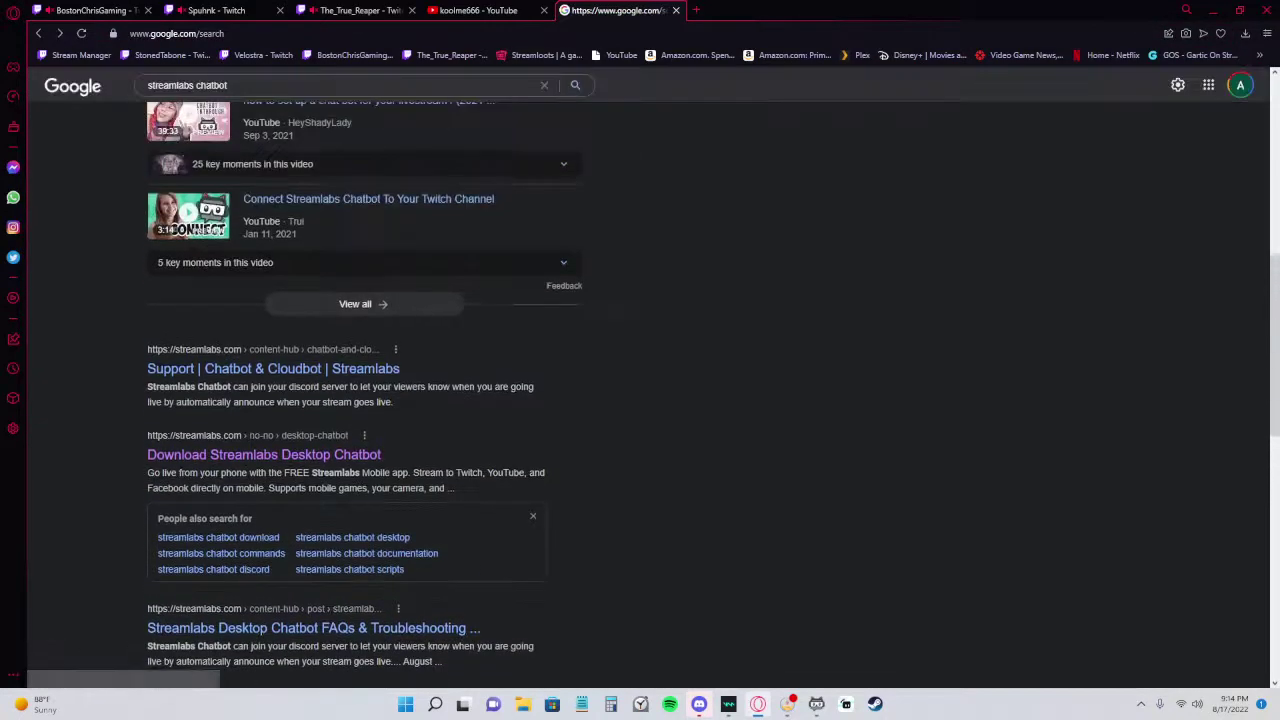
scroll(268, 529, up, 6)
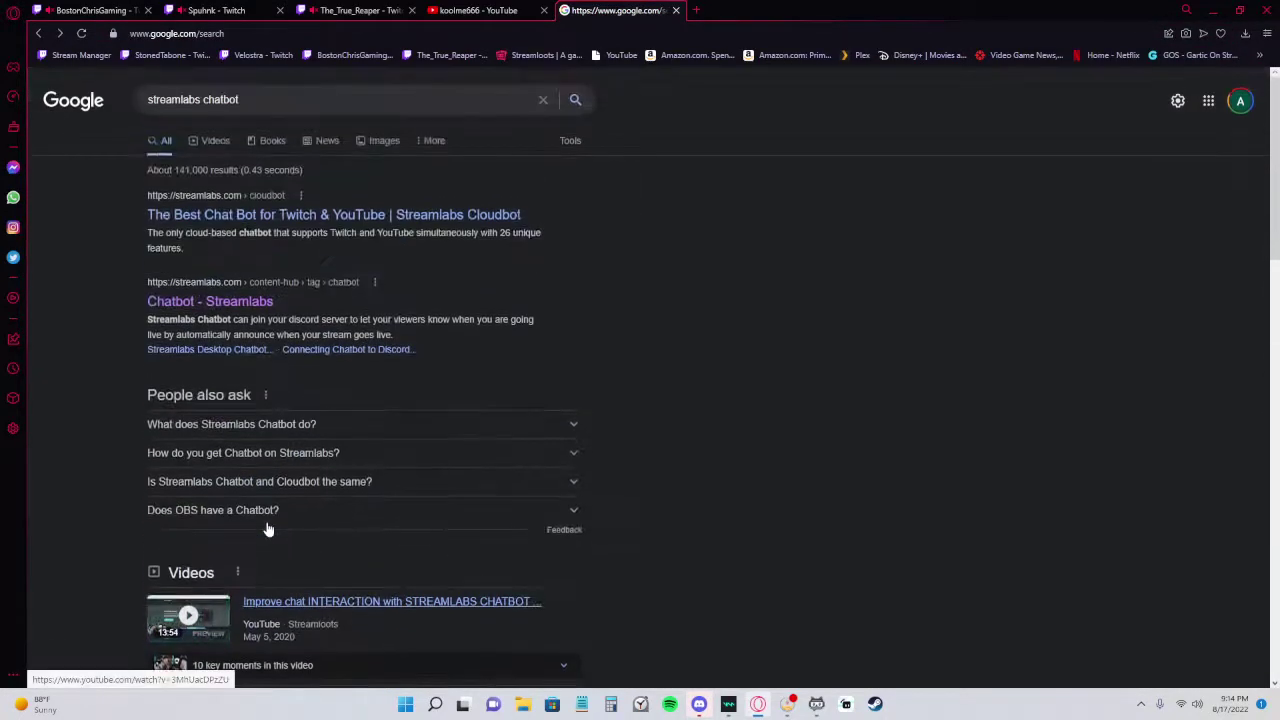
click(214, 301)
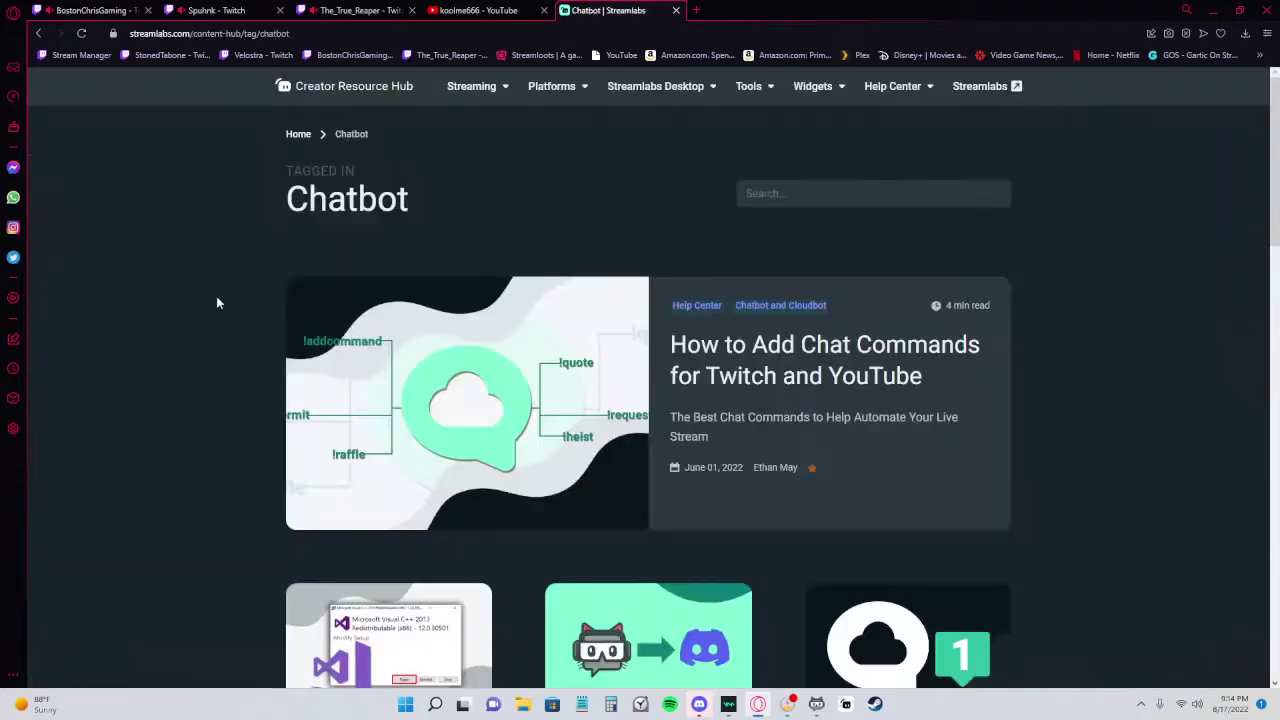
key(alt+Left)
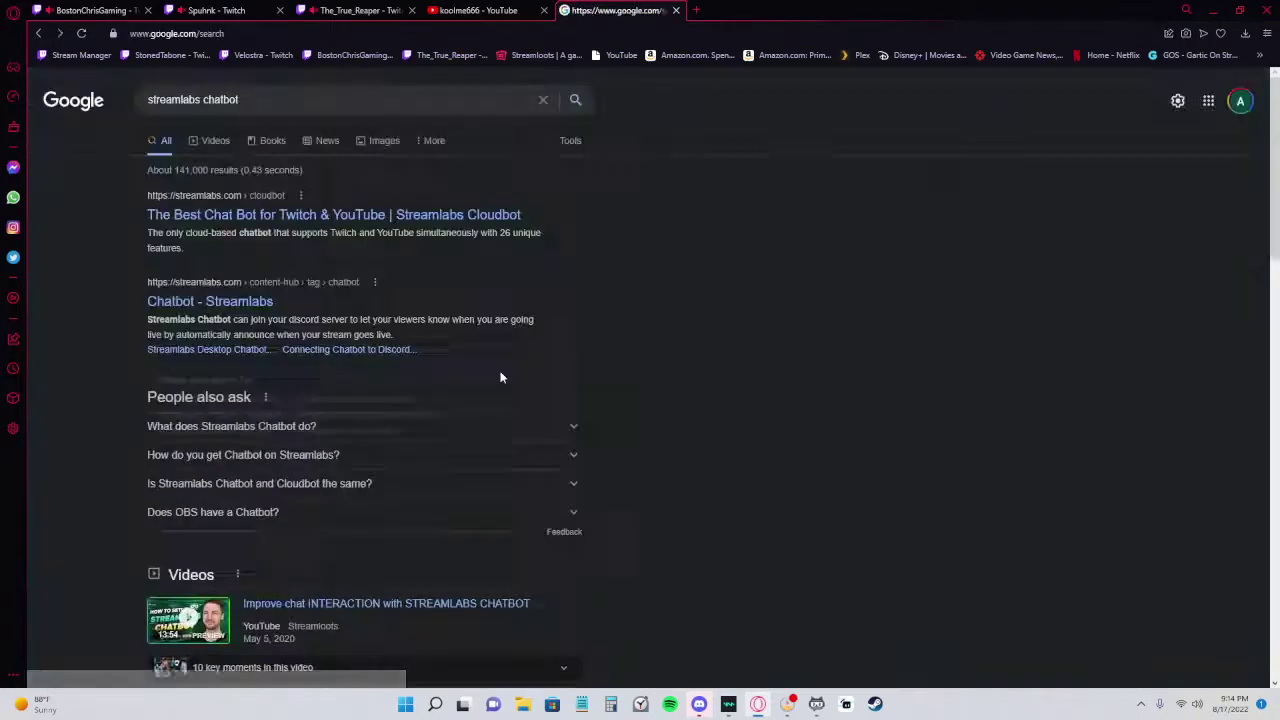
scroll(308, 466, down, 10)
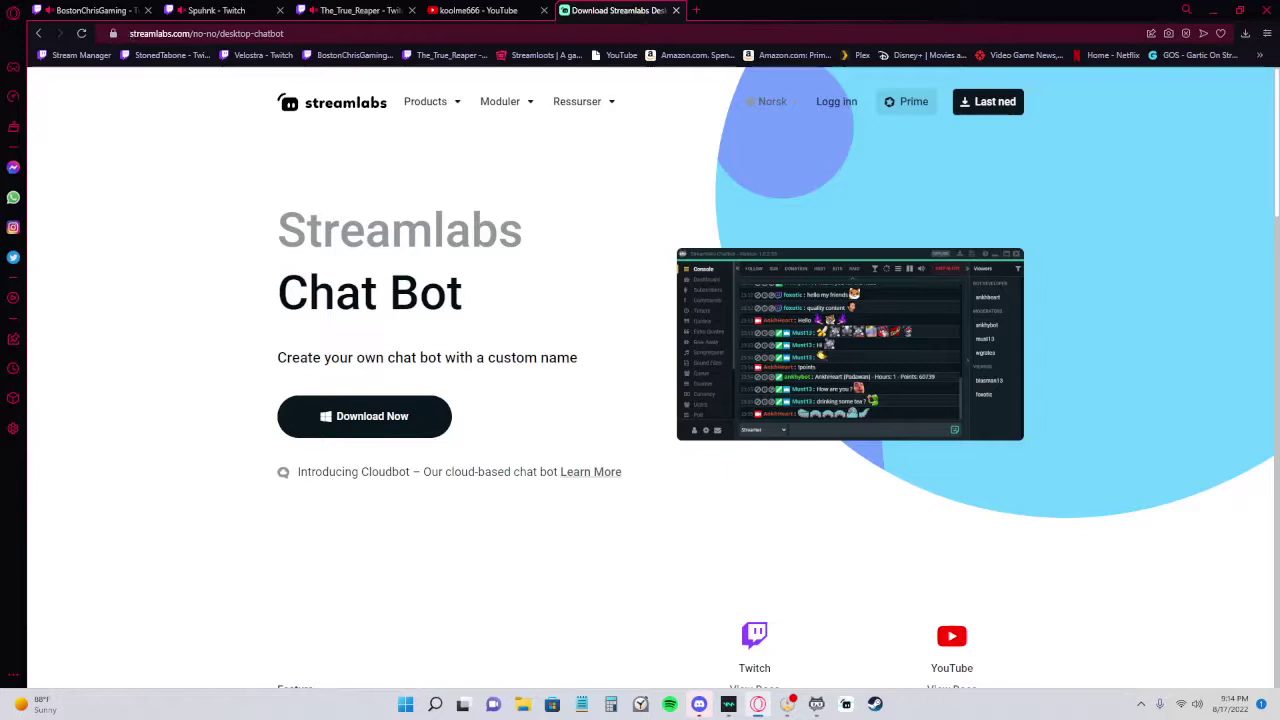
Step: Settle on the streamlabs.com desktop-chatbot download page and briefly check the Chatbot window
key(ctrl+l)
text(st)
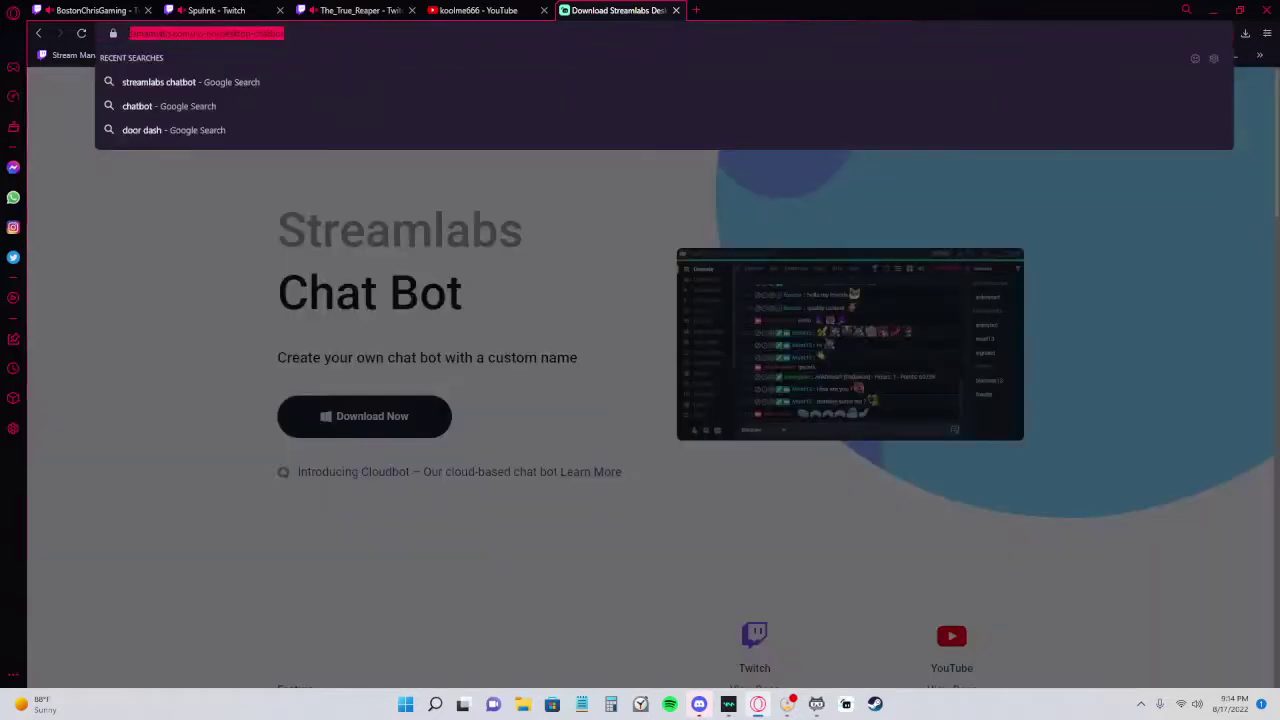
key(Escape)
click(245, 310)
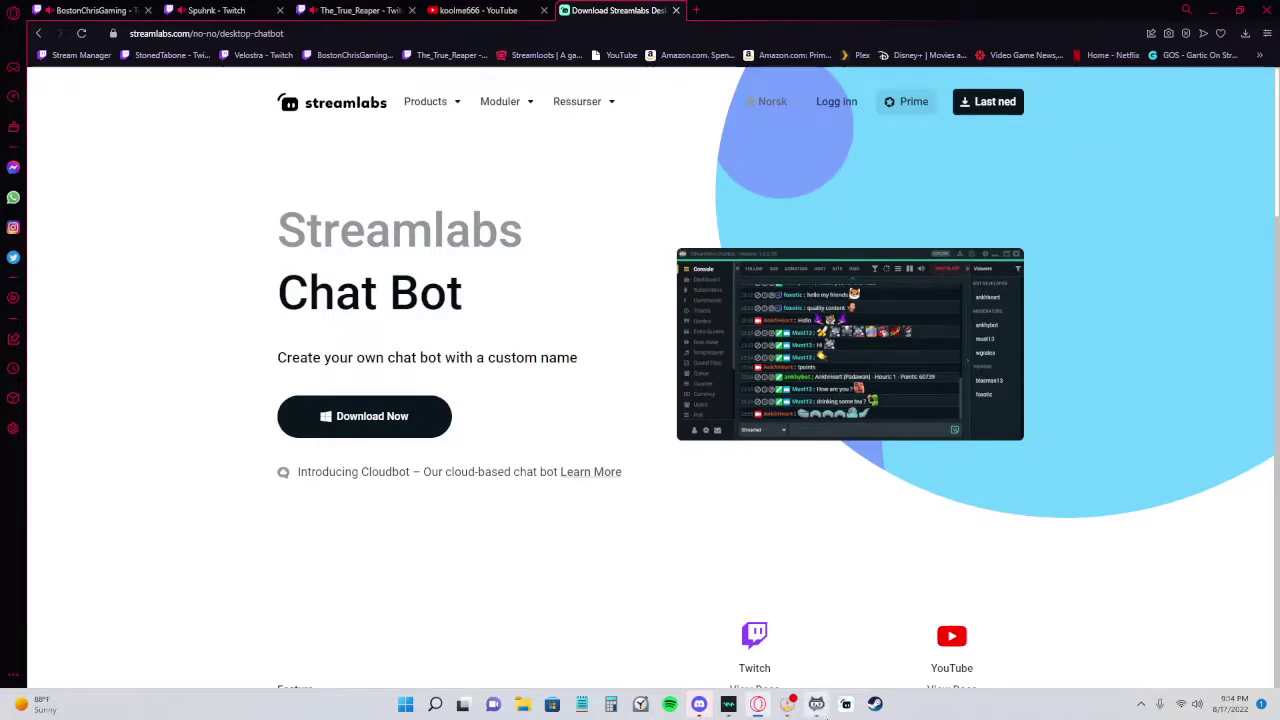
click(817, 704)
click(818, 706)
Step: Minimize the browser and move Streamlabs Chatbot toward the screen centre
click(1212, 10)
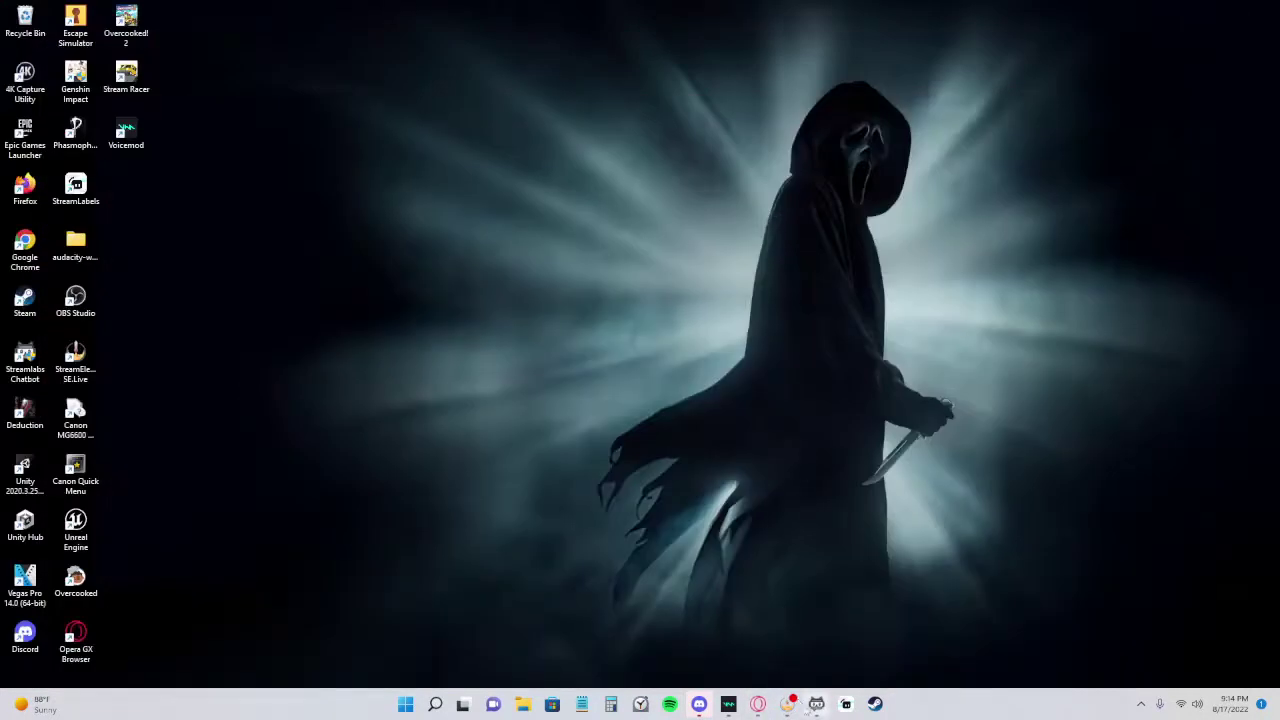
click(817, 704)
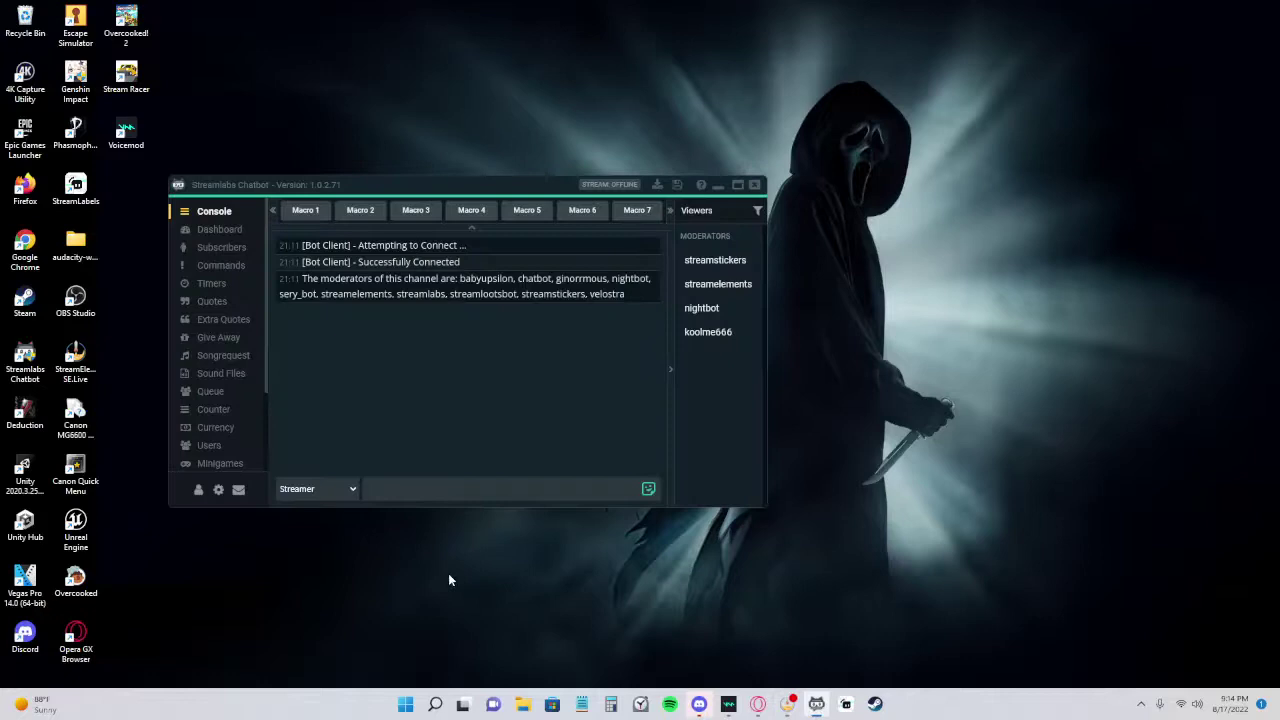
drag(466, 192, 590, 244)
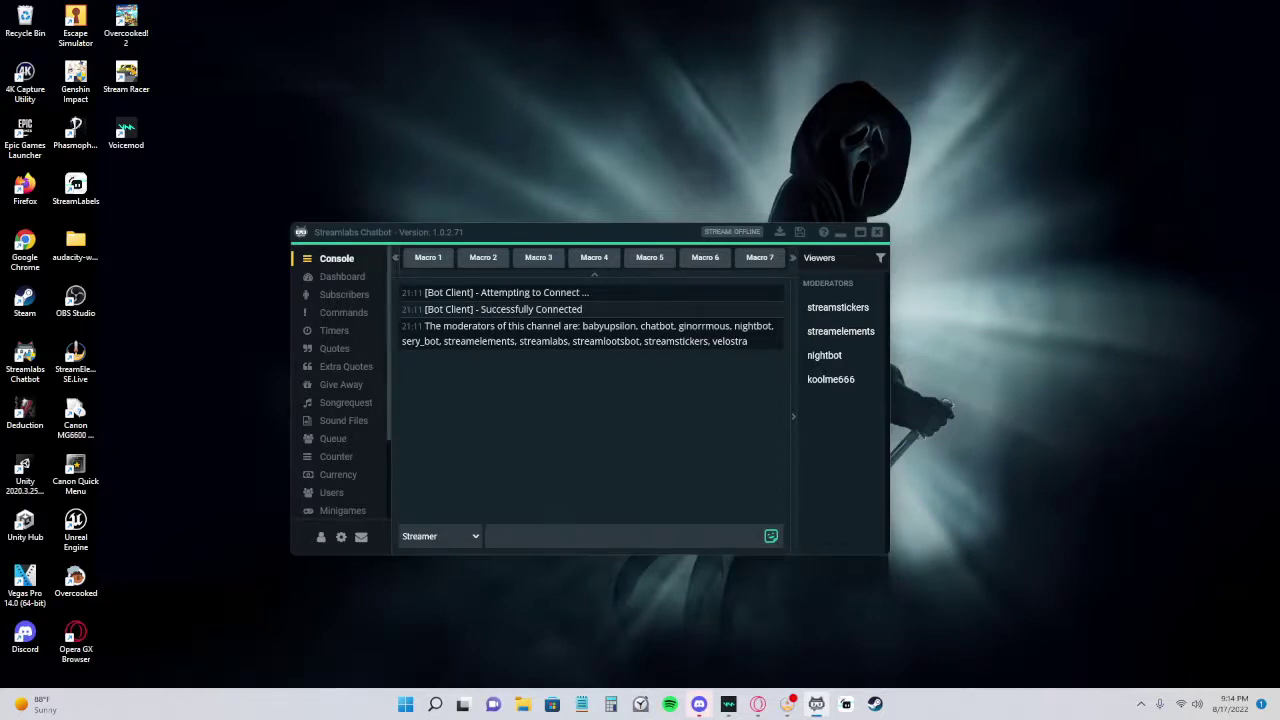
Step: Look over the chatbot's connection page, highlighting 'chatbot' in the moderators line
drag(641, 326, 675, 326)
click(670, 442)
drag(641, 326, 675, 326)
click(671, 439)
scroll(334, 491, down, 3)
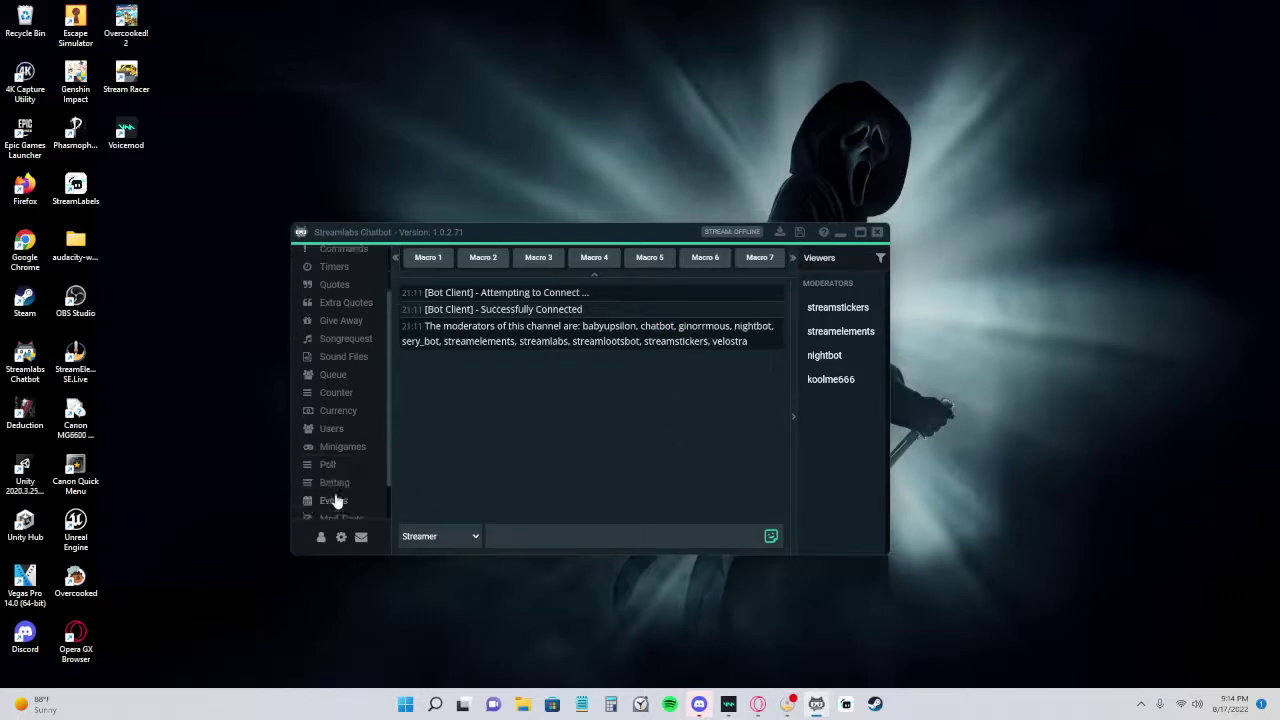
scroll(334, 494, up, 3)
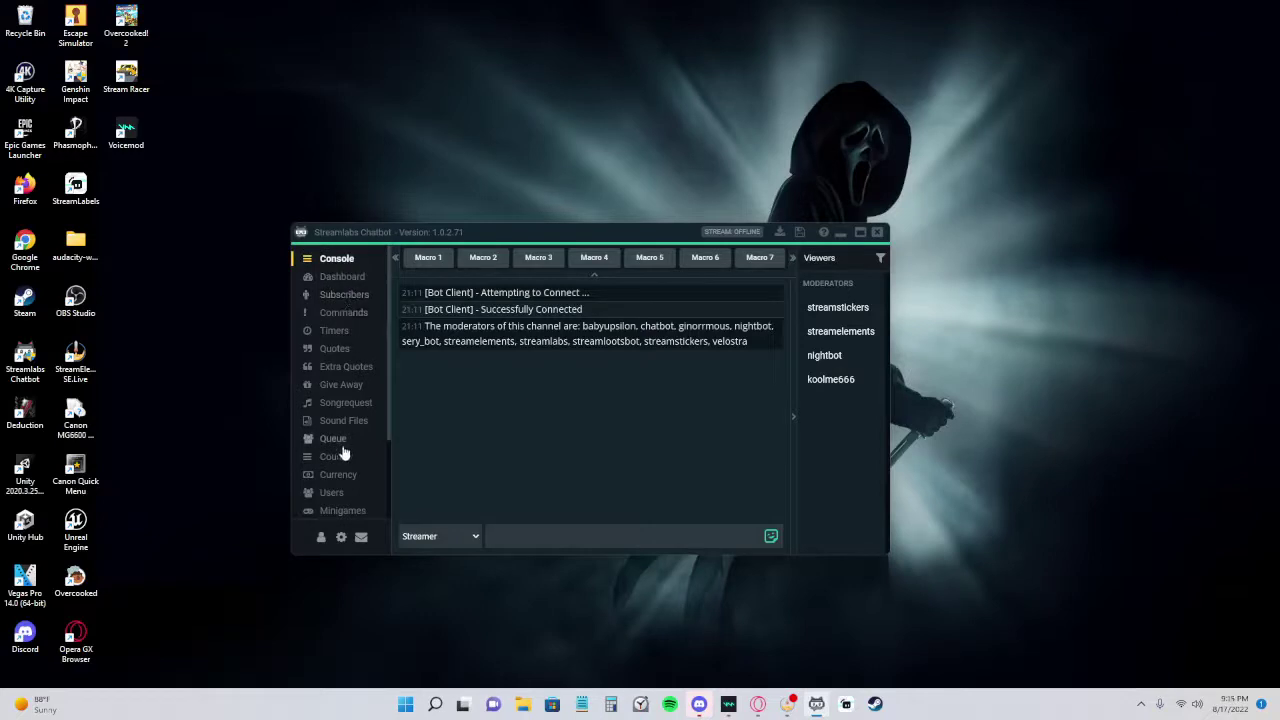
scroll(343, 440, down, 3)
scroll(339, 485, up, 3)
scroll(357, 458, down, 4)
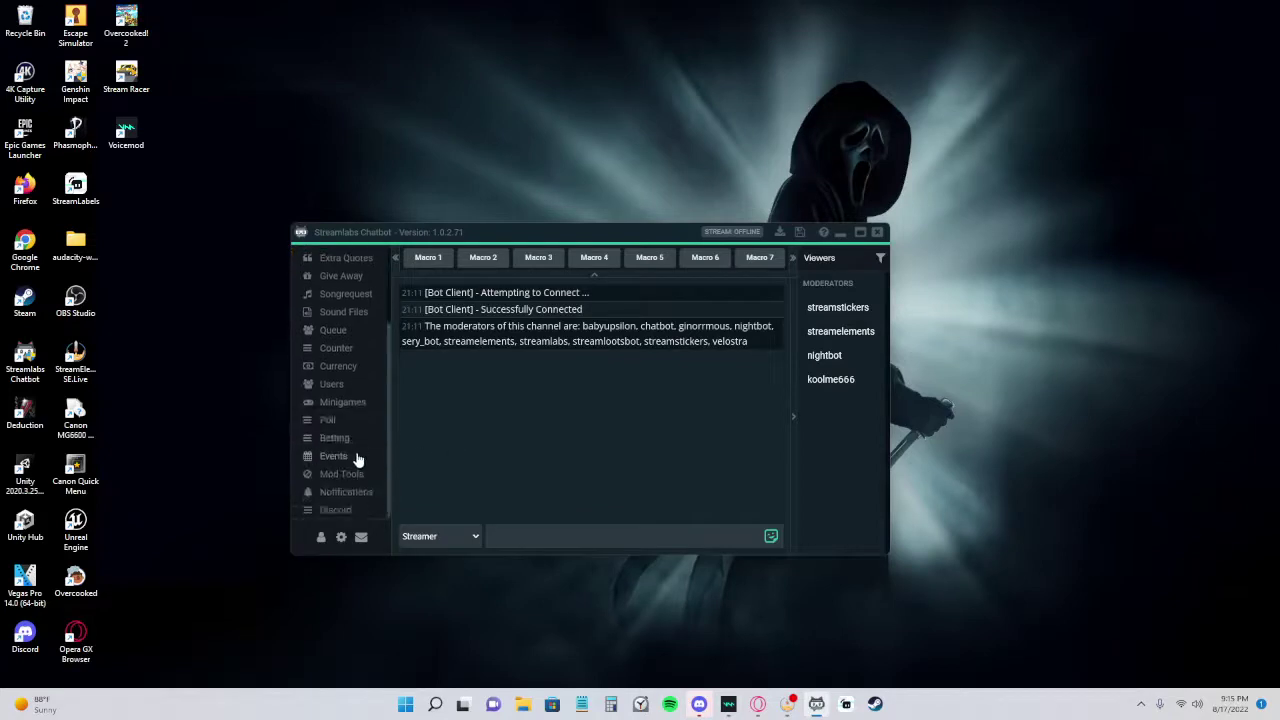
scroll(345, 478, up, 4)
scroll(343, 480, down, 3)
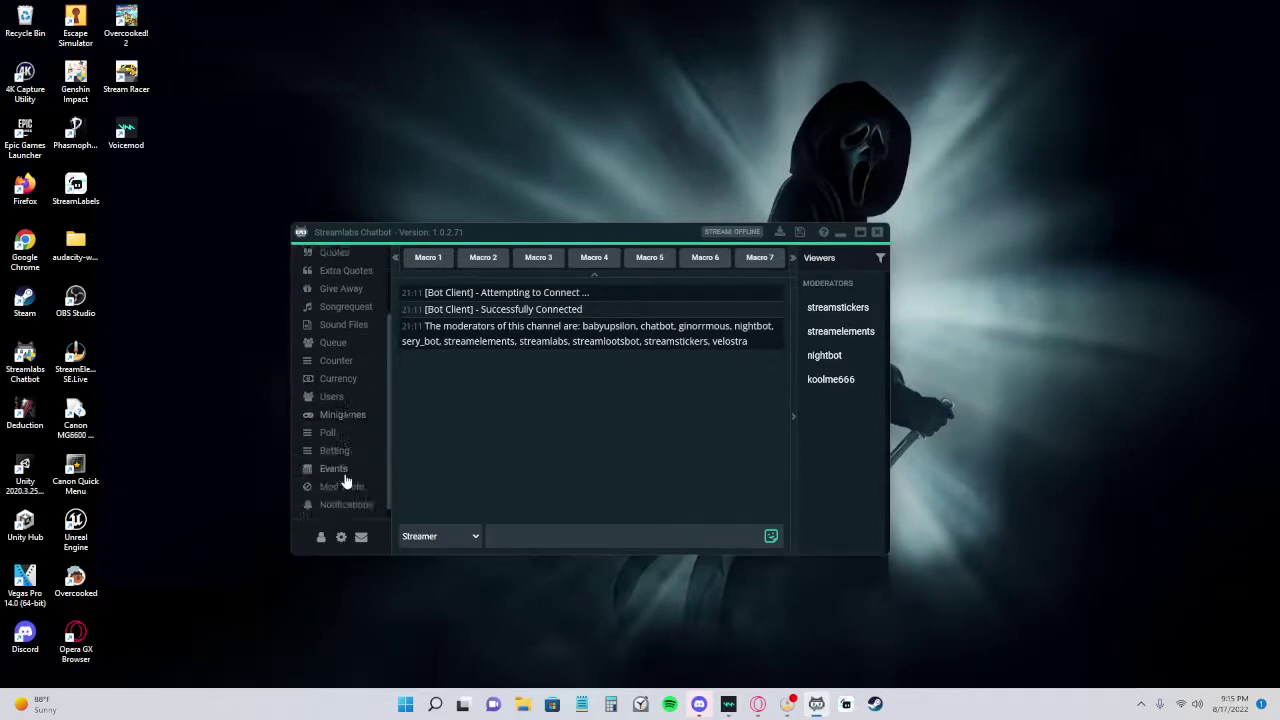
scroll(345, 481, down, 1)
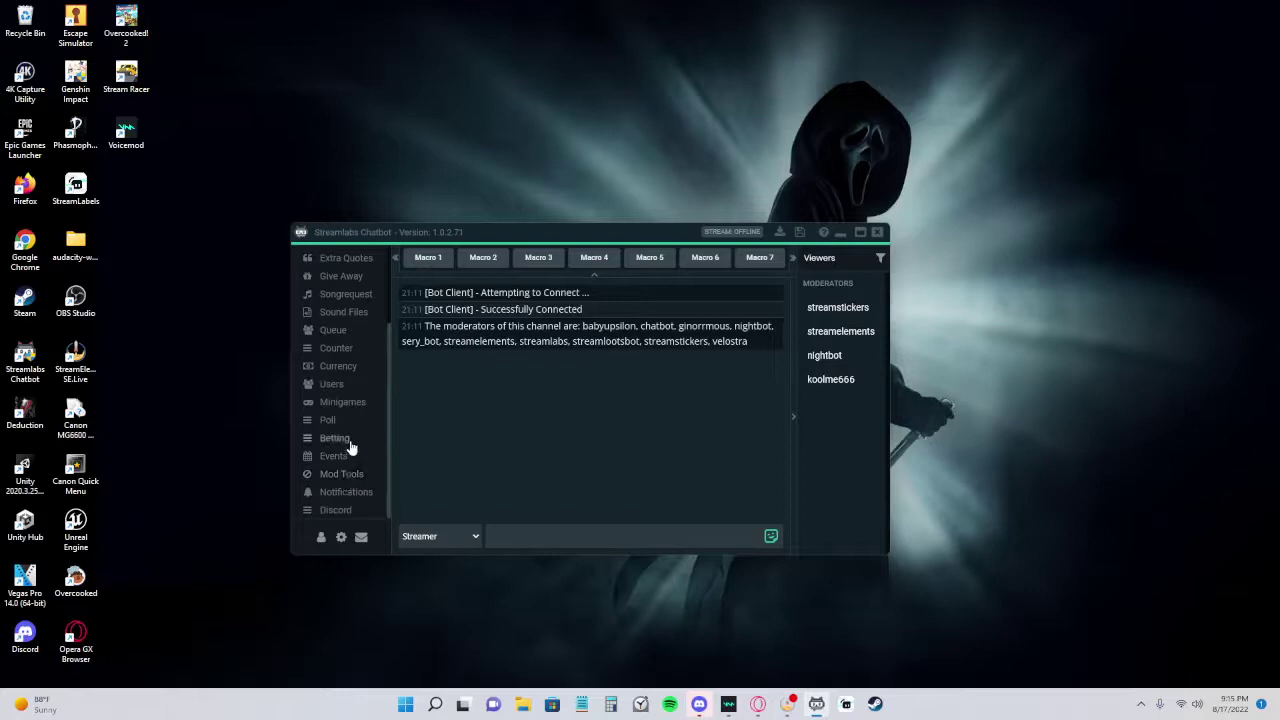
Step: Open the Minigames > Poll settings page
click(350, 404)
click(335, 420)
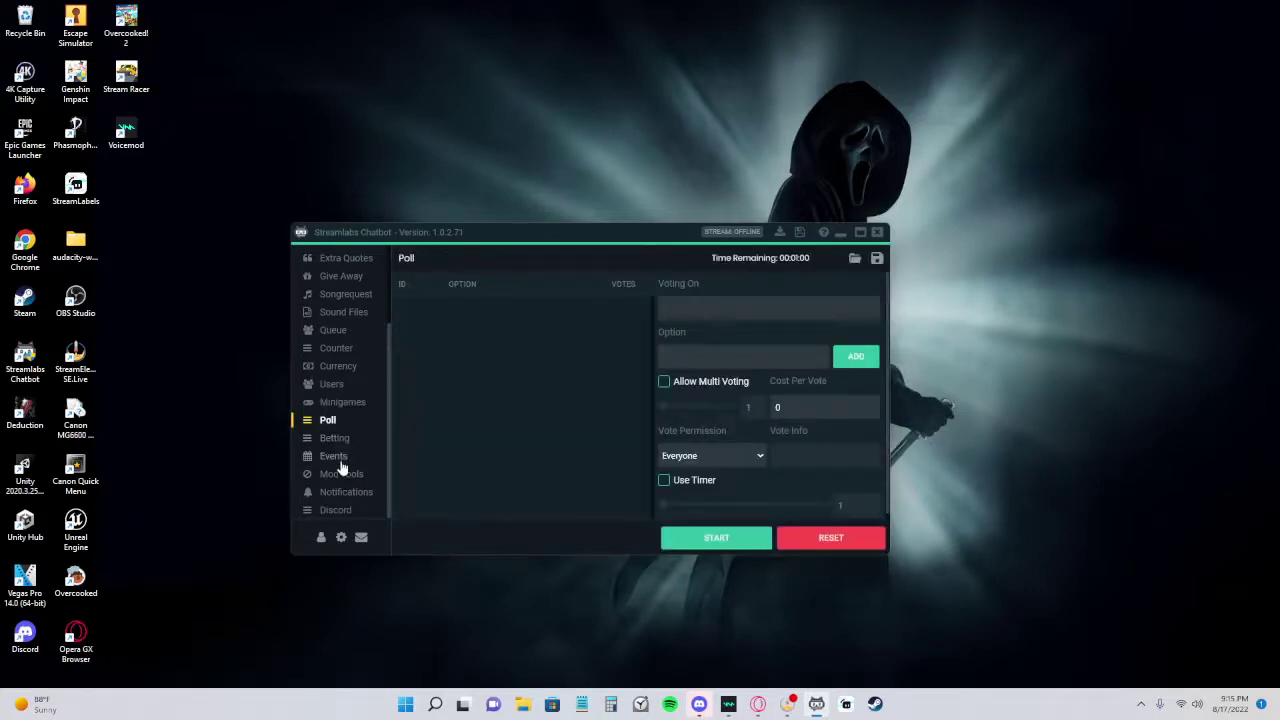
scroll(323, 476, up, 5)
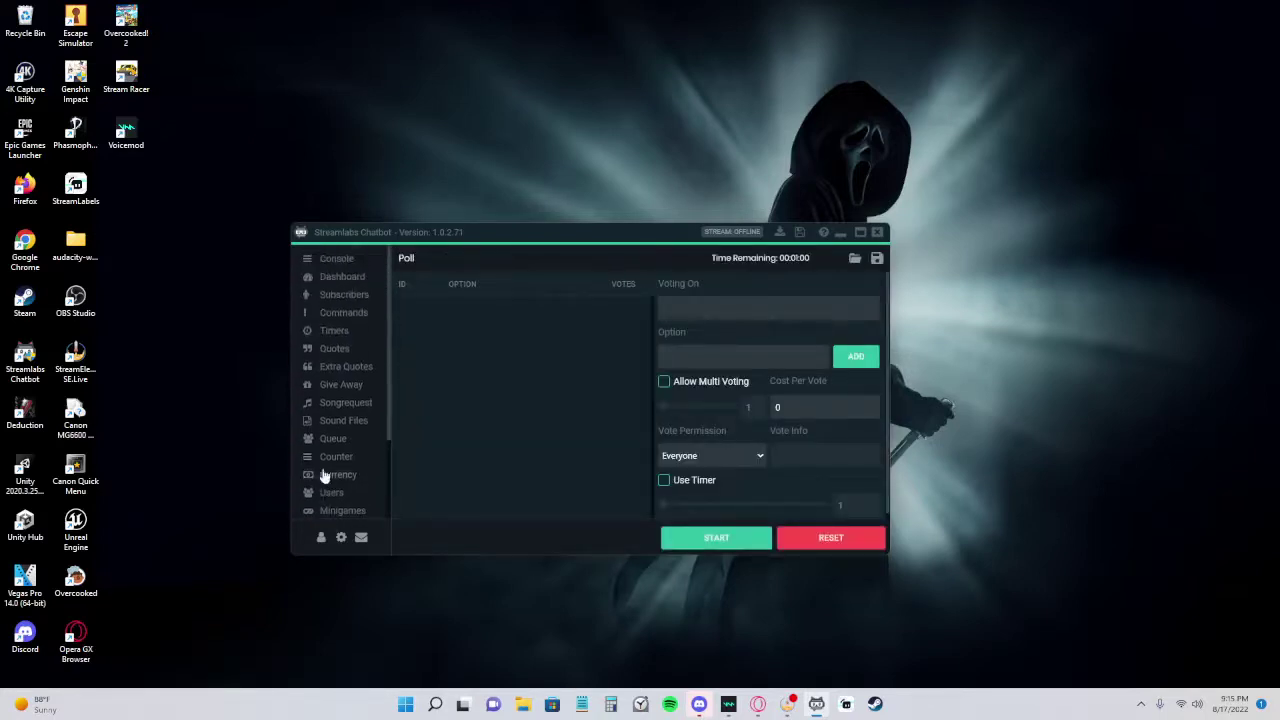
click(345, 421)
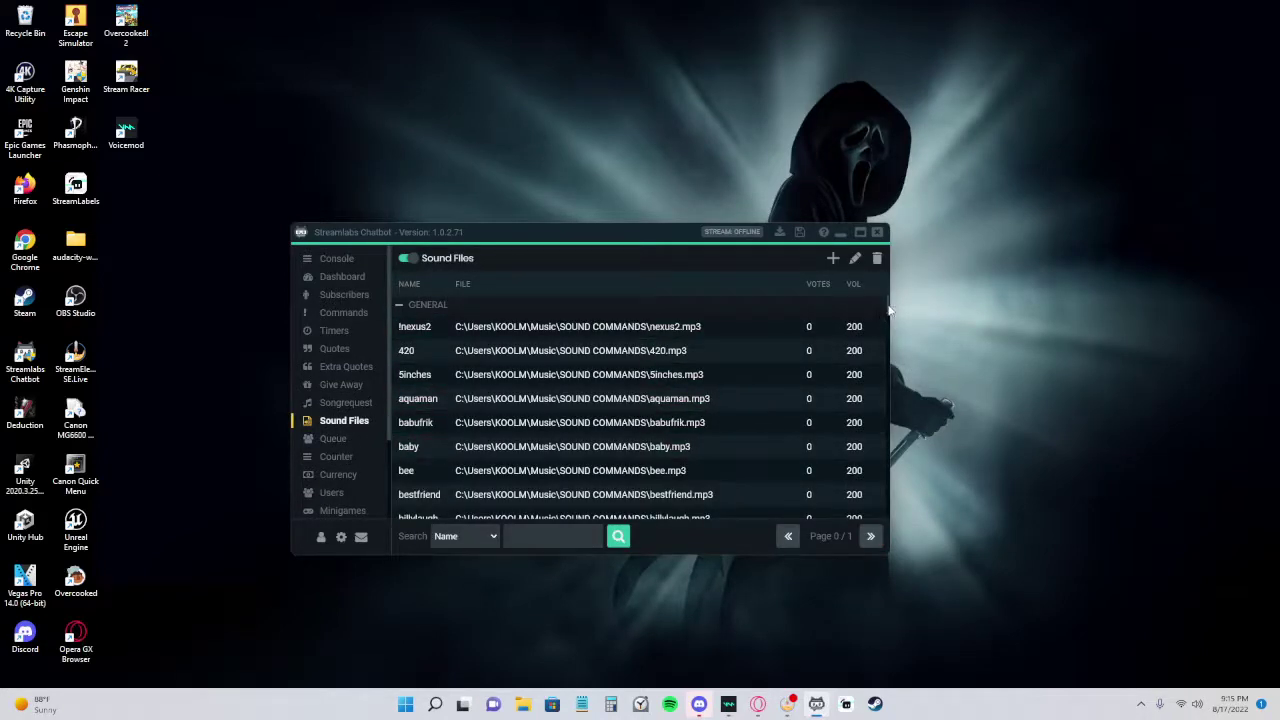
mouse_move(888, 310)
mouse_down()
mouse_move(884, 514)
mouse_move(896, 303)
mouse_up()
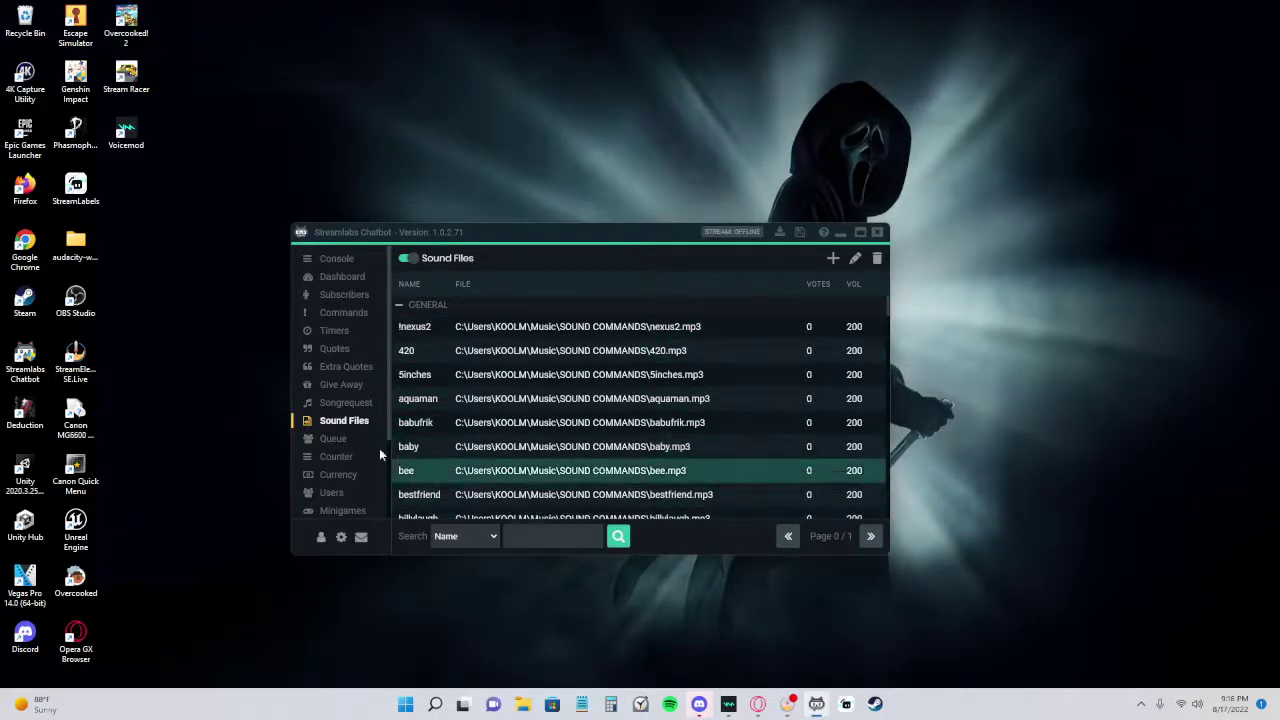
Step: Add a sound entry named 'aquaman' with 0 votes, auto-generated command and volume 134
click(832, 262)
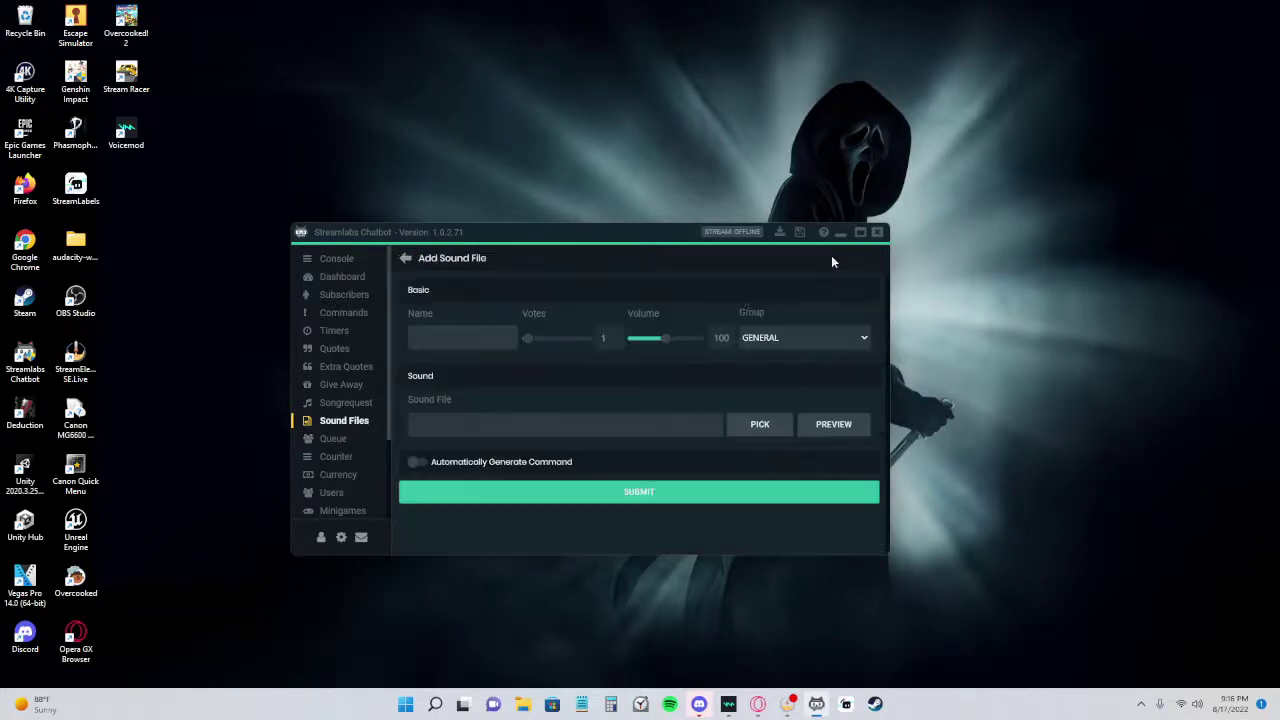
click(529, 342)
click(423, 462)
scroll(504, 475, down, 1)
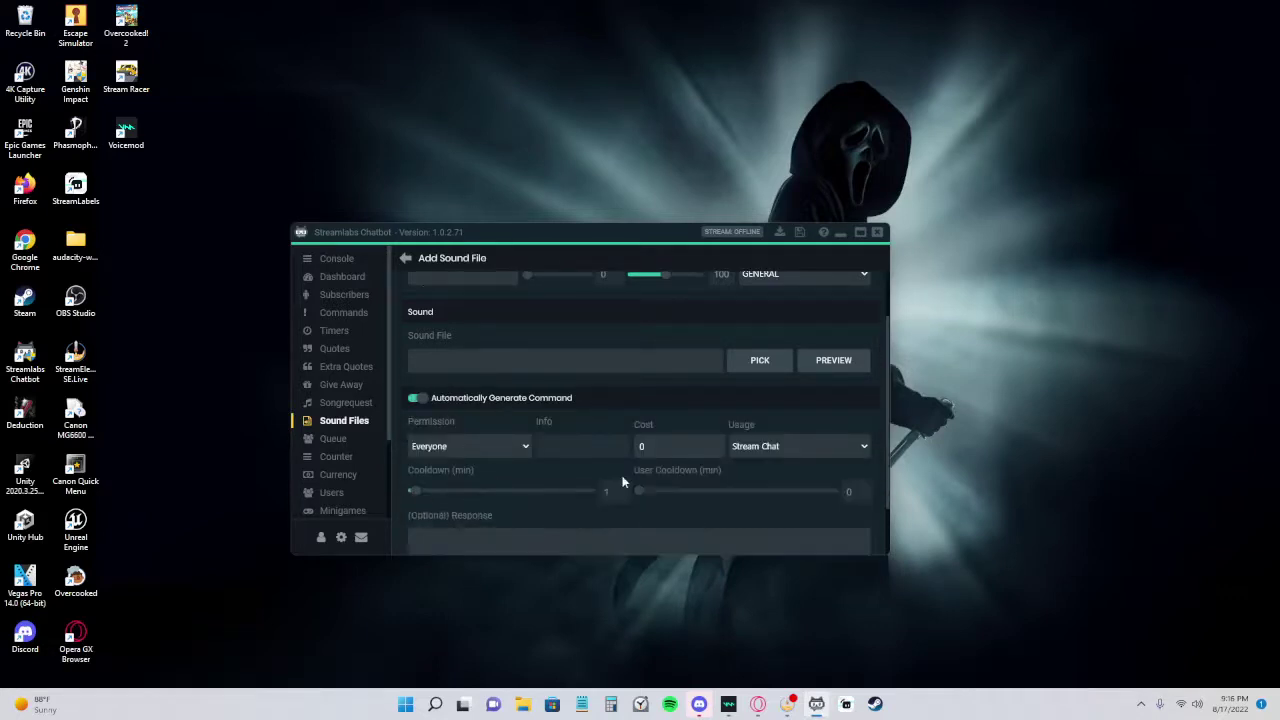
scroll(482, 500, up, 1)
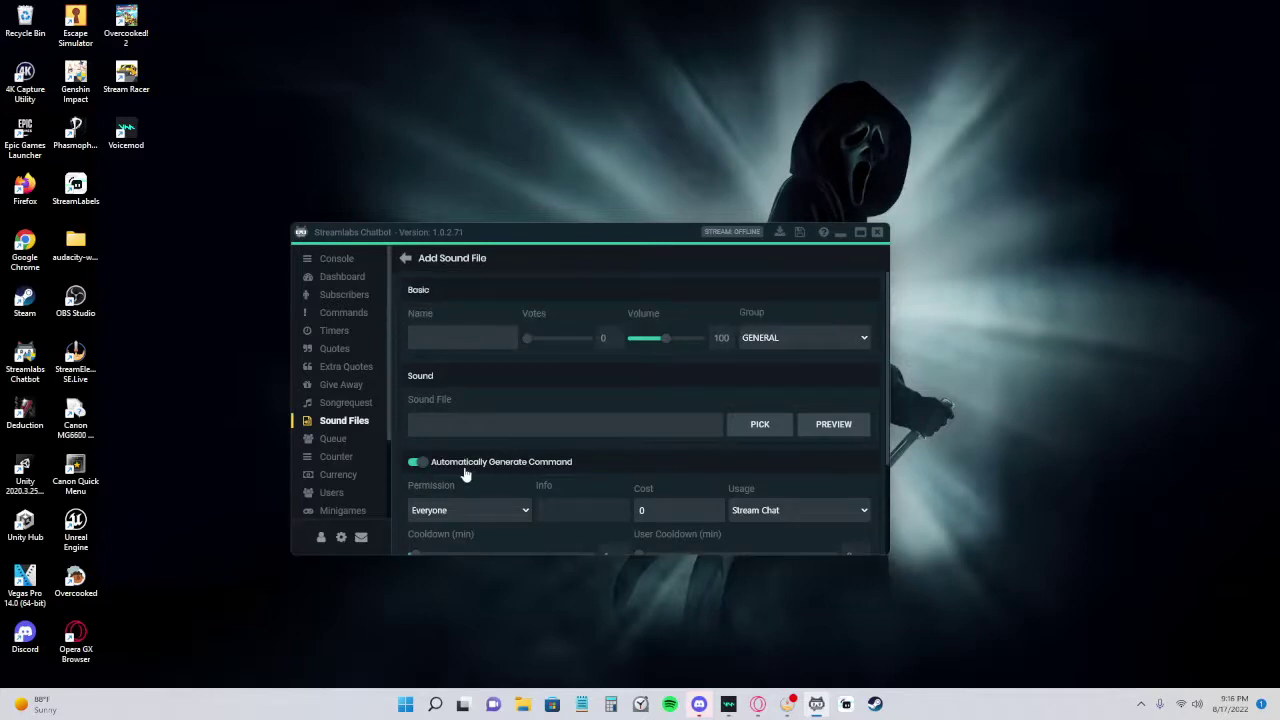
drag(665, 345, 676, 344)
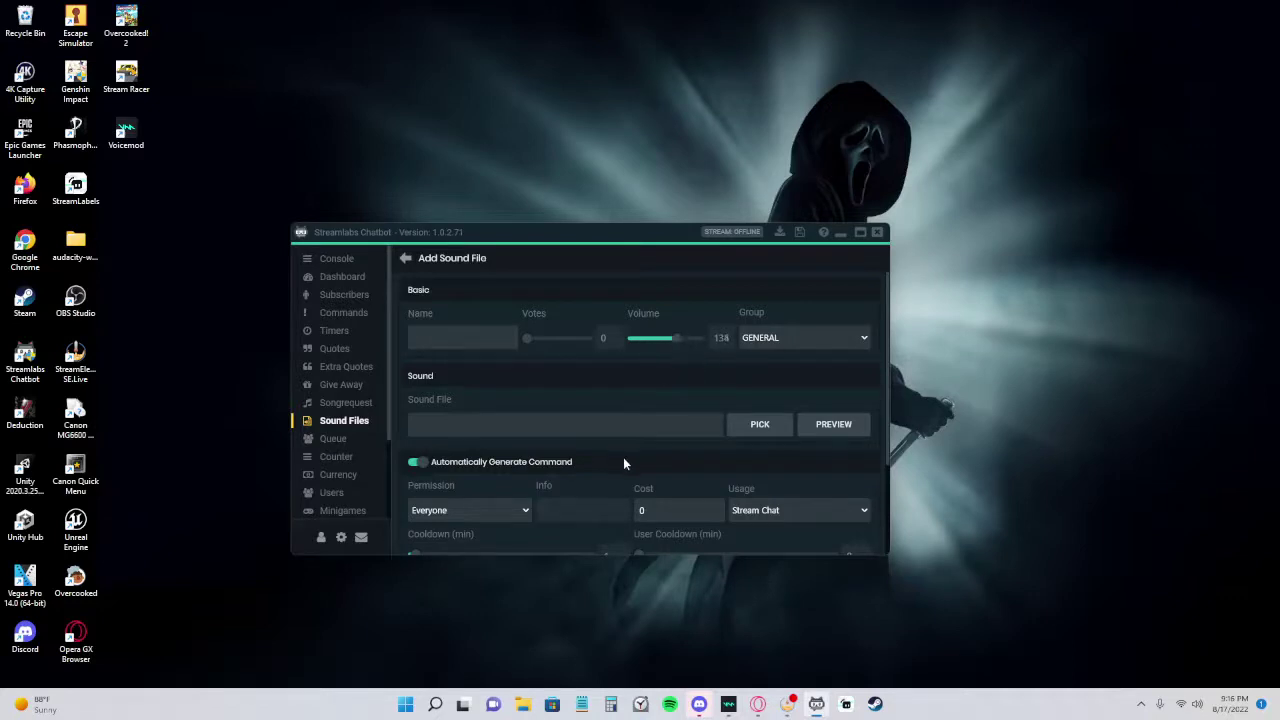
click(493, 342)
text(aquaman)
Step: Choose aquaman.mp3 from the SOUND COMMANDS folder as the entry's audio file
click(733, 424)
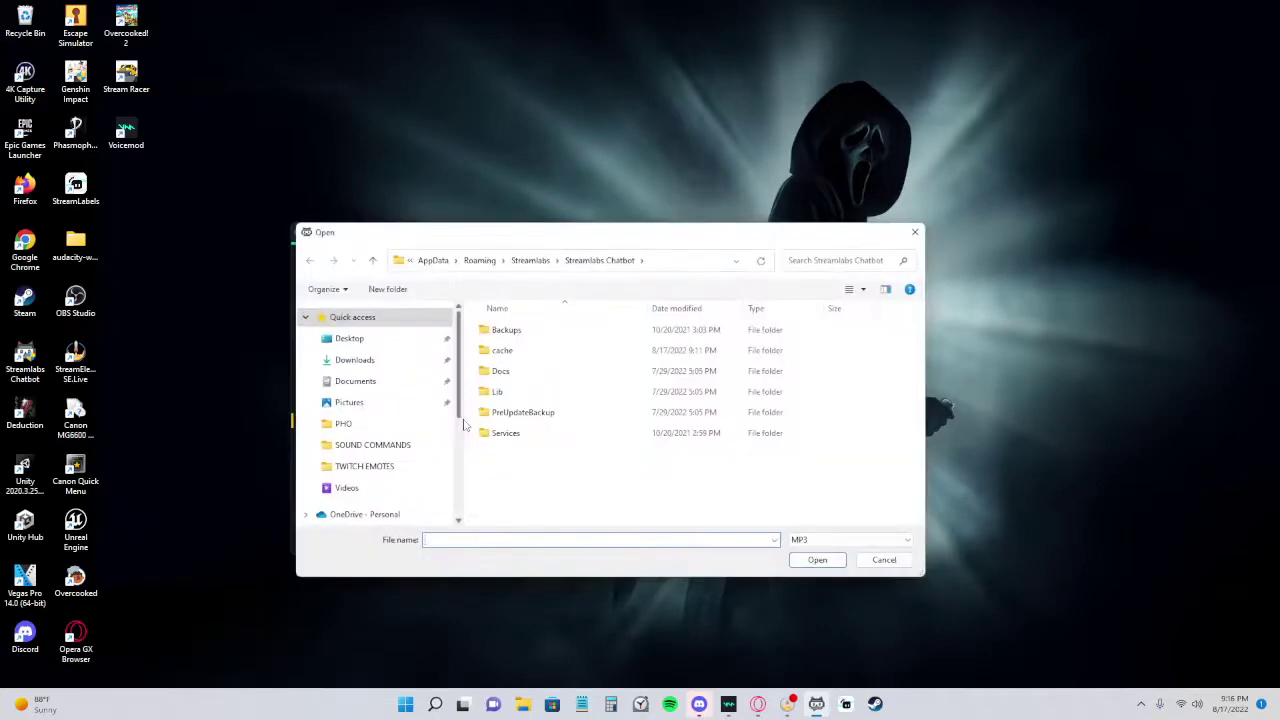
click(378, 445)
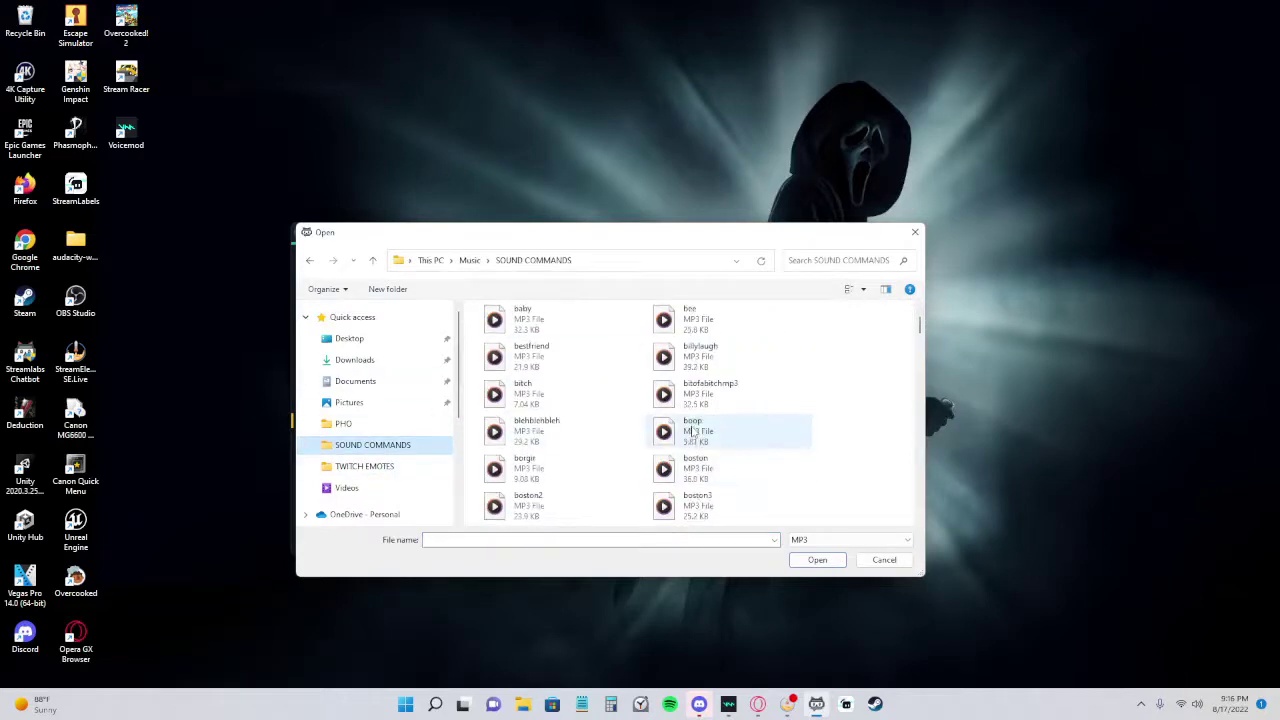
click(605, 540)
text(s)
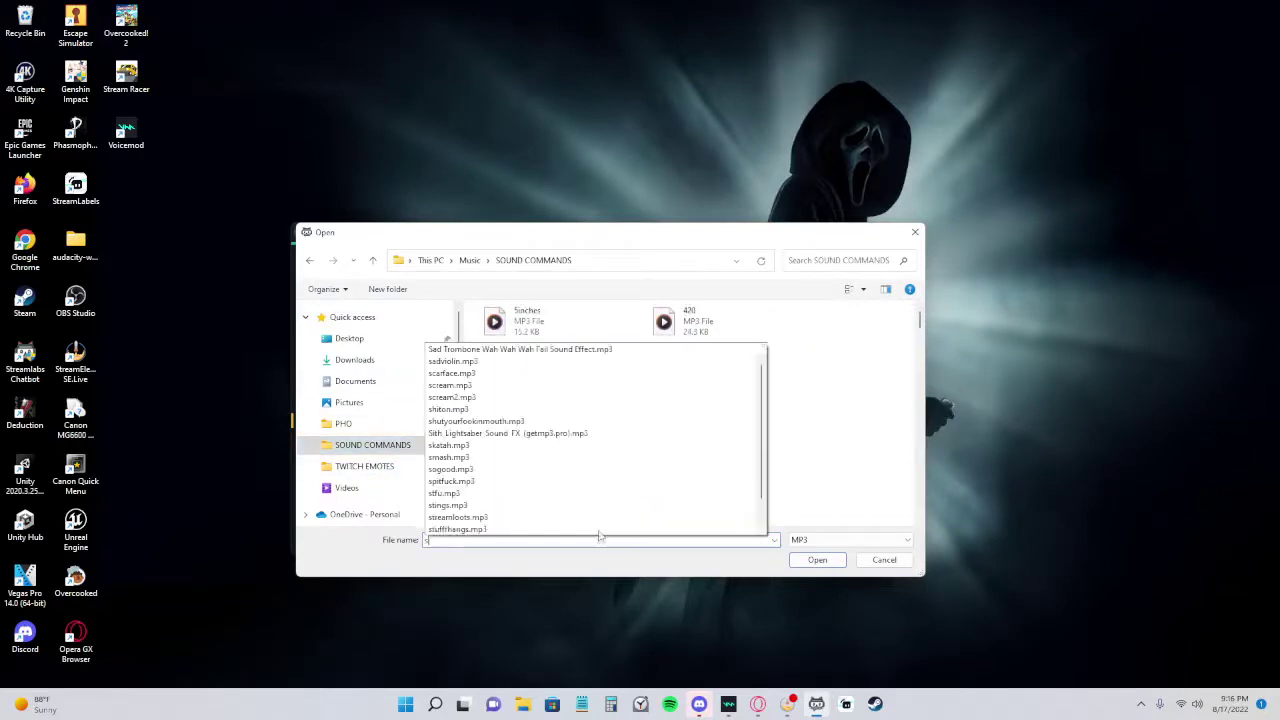
key(BackSpace)
text(a)
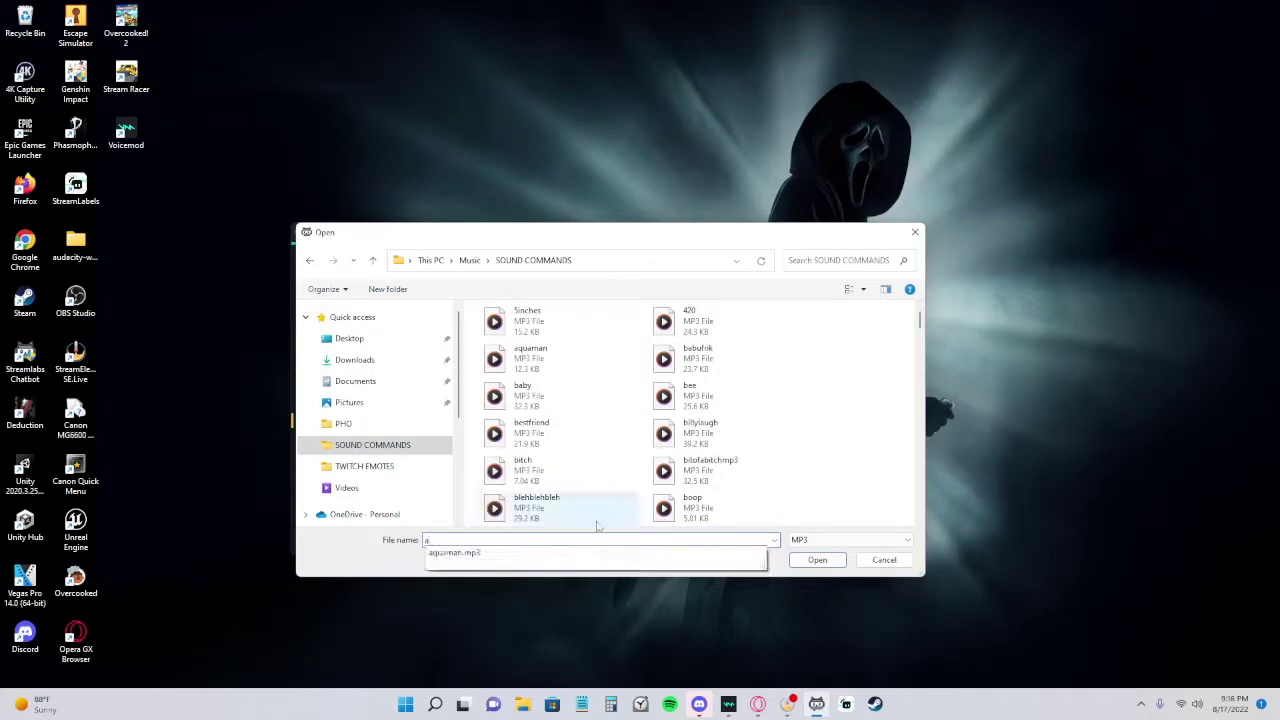
click(551, 553)
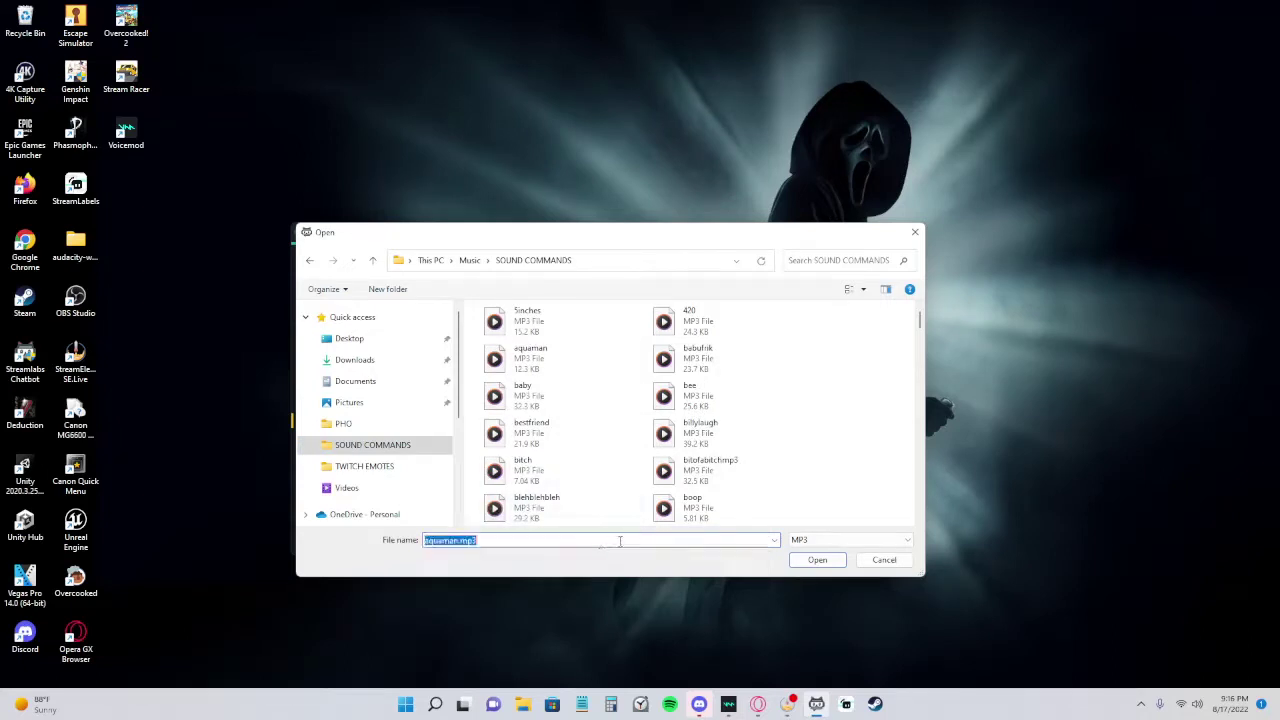
click(800, 563)
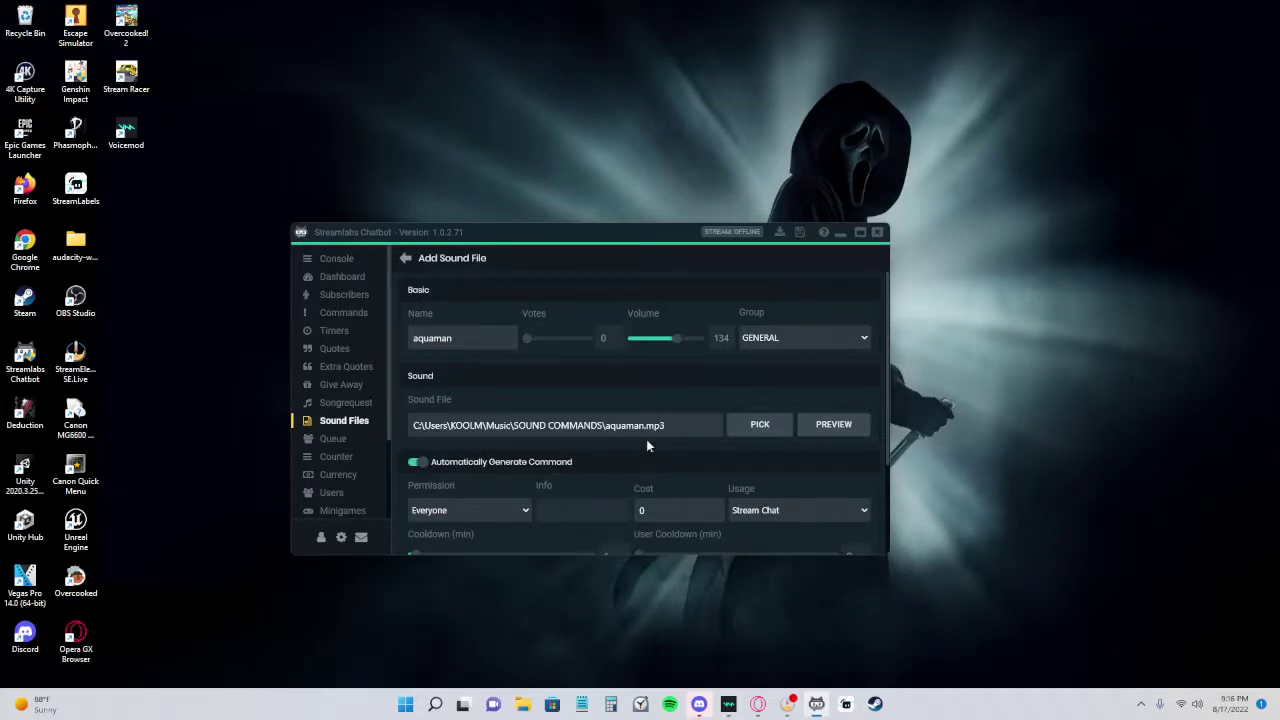
Step: Adjust the aquaman volume, re-toggle Automatically Generate Command, and save back to Sound Files
click(822, 428)
mouse_move(677, 338)
mouse_down()
mouse_move(666, 340)
mouse_move(706, 340)
mouse_move(663, 340)
mouse_move(690, 342)
mouse_move(676, 341)
mouse_up()
scroll(526, 491, down, 1)
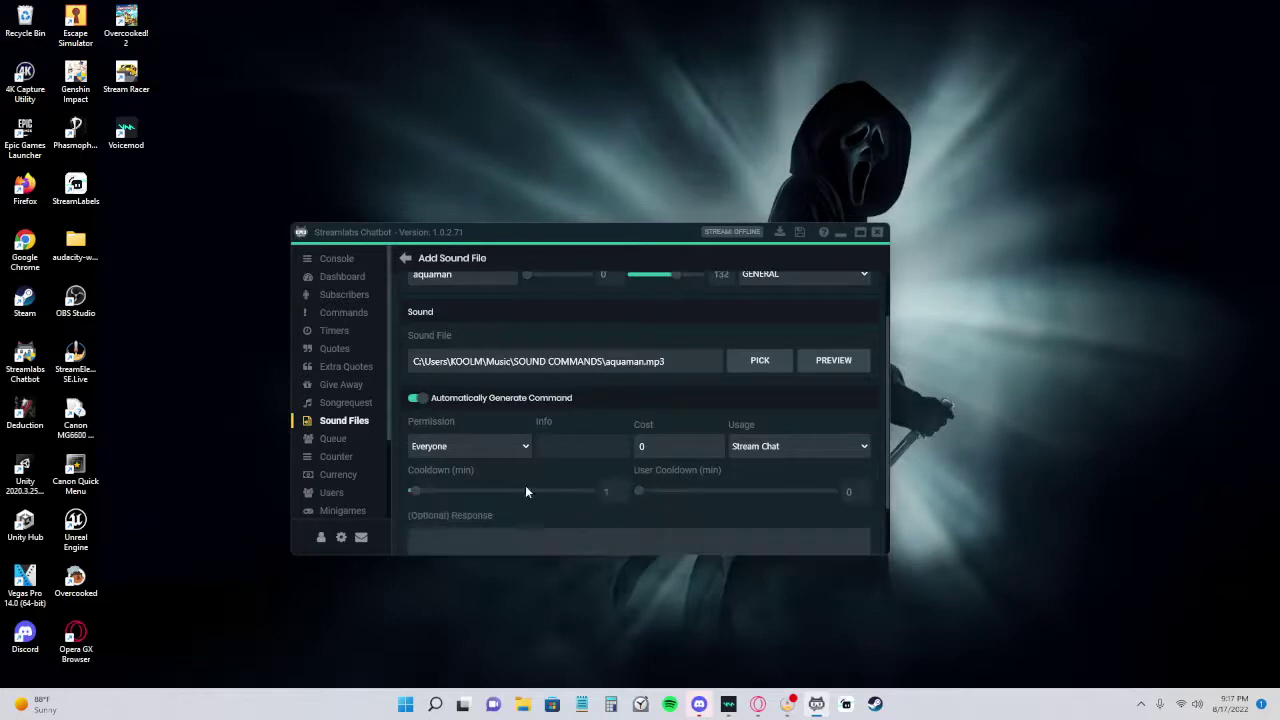
click(422, 400)
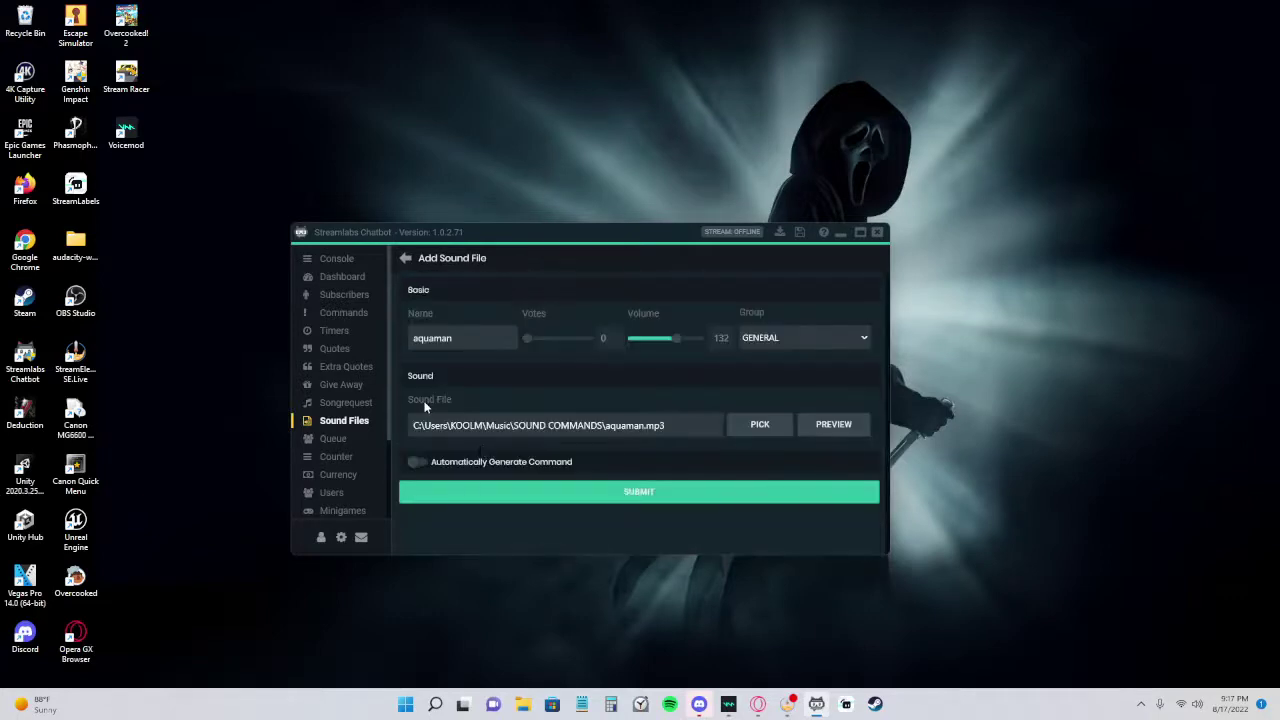
click(416, 463)
scroll(475, 492, down, 1)
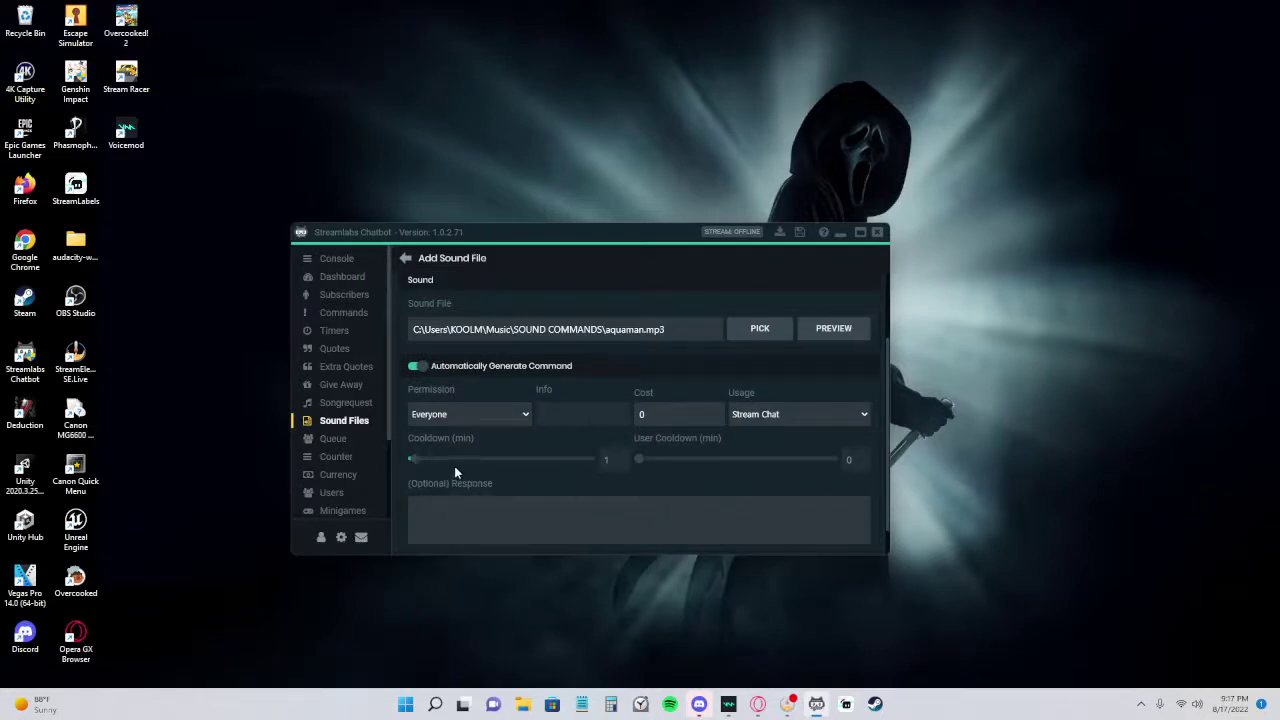
scroll(721, 446, down, 1)
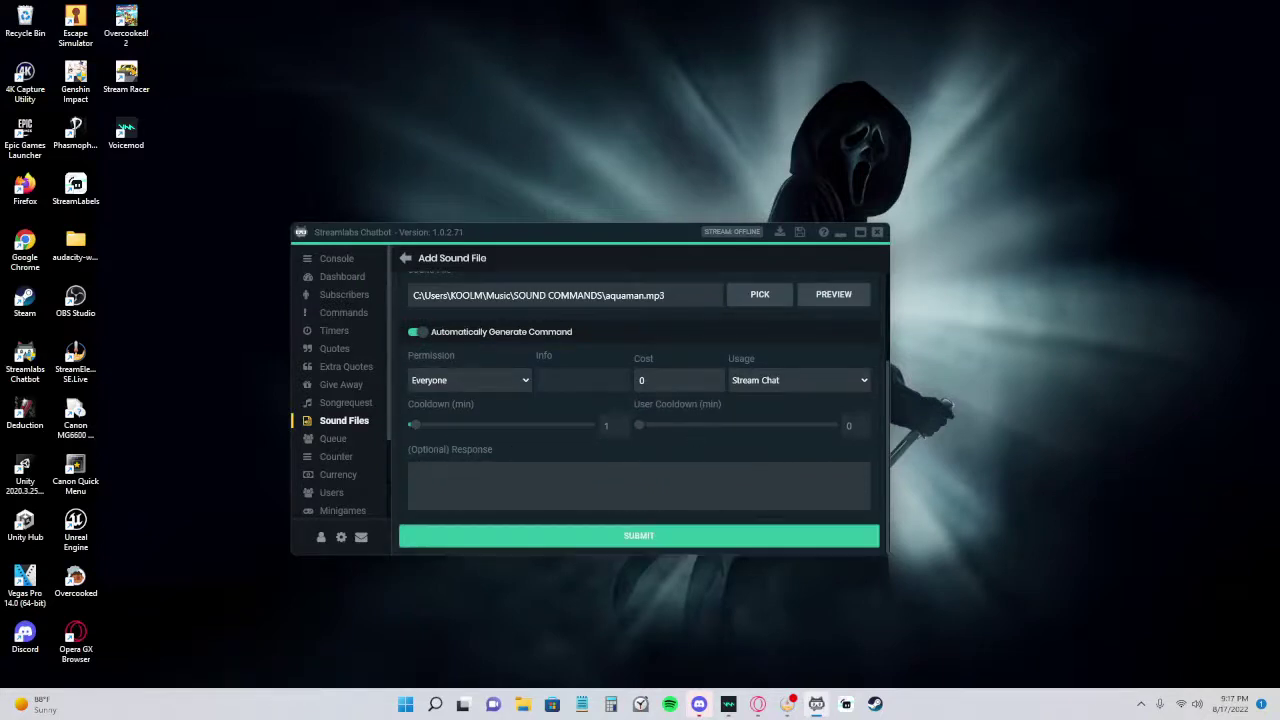
scroll(552, 525, up, 3)
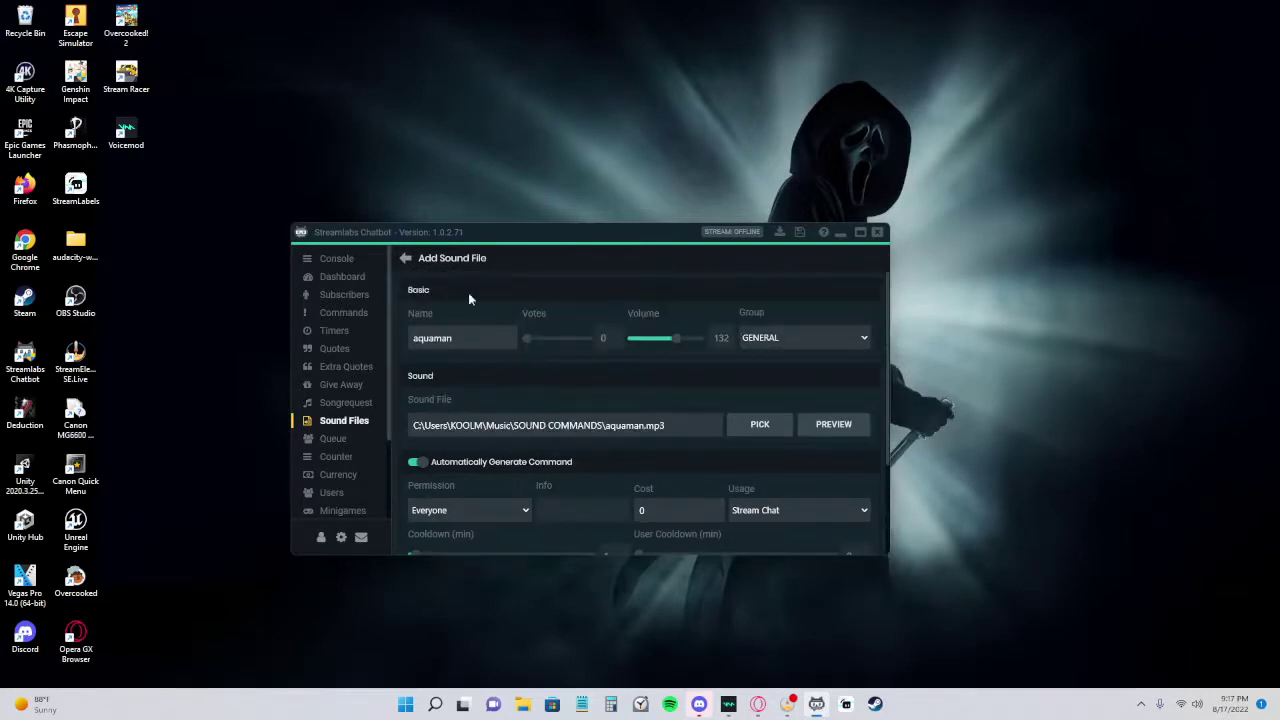
click(404, 260)
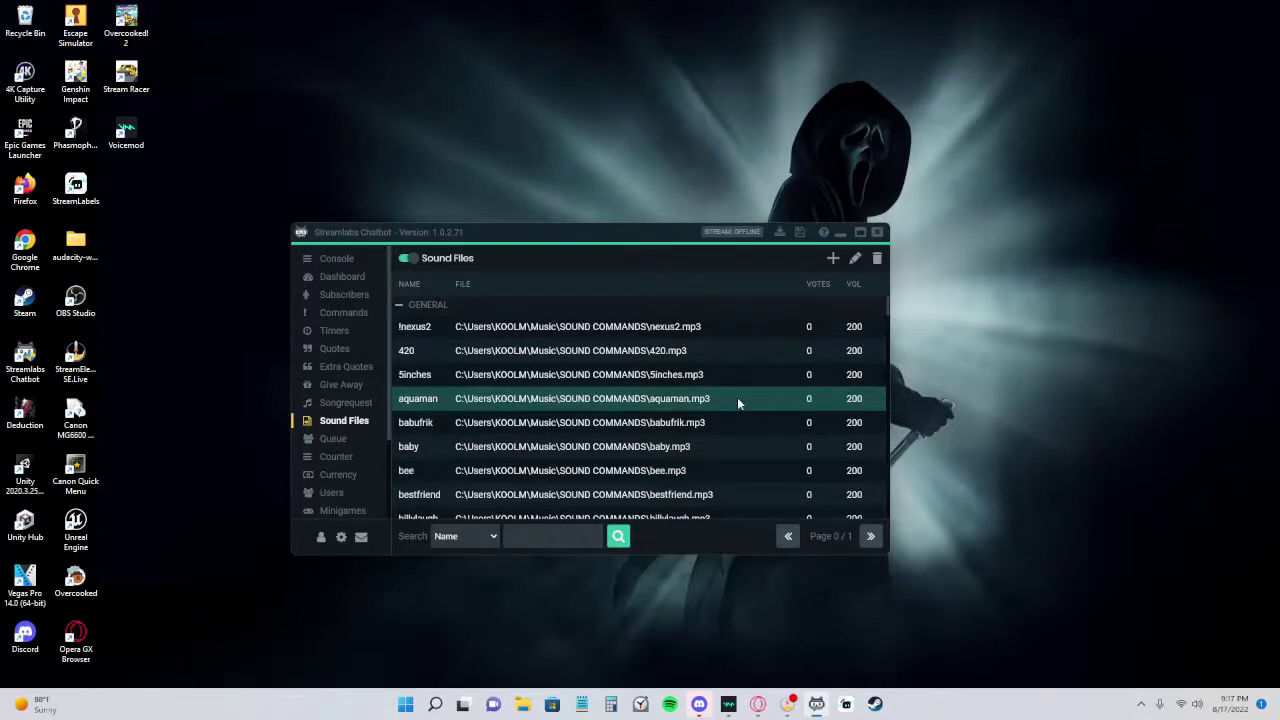
scroll(600, 430, down, 2)
scroll(559, 450, up, 2)
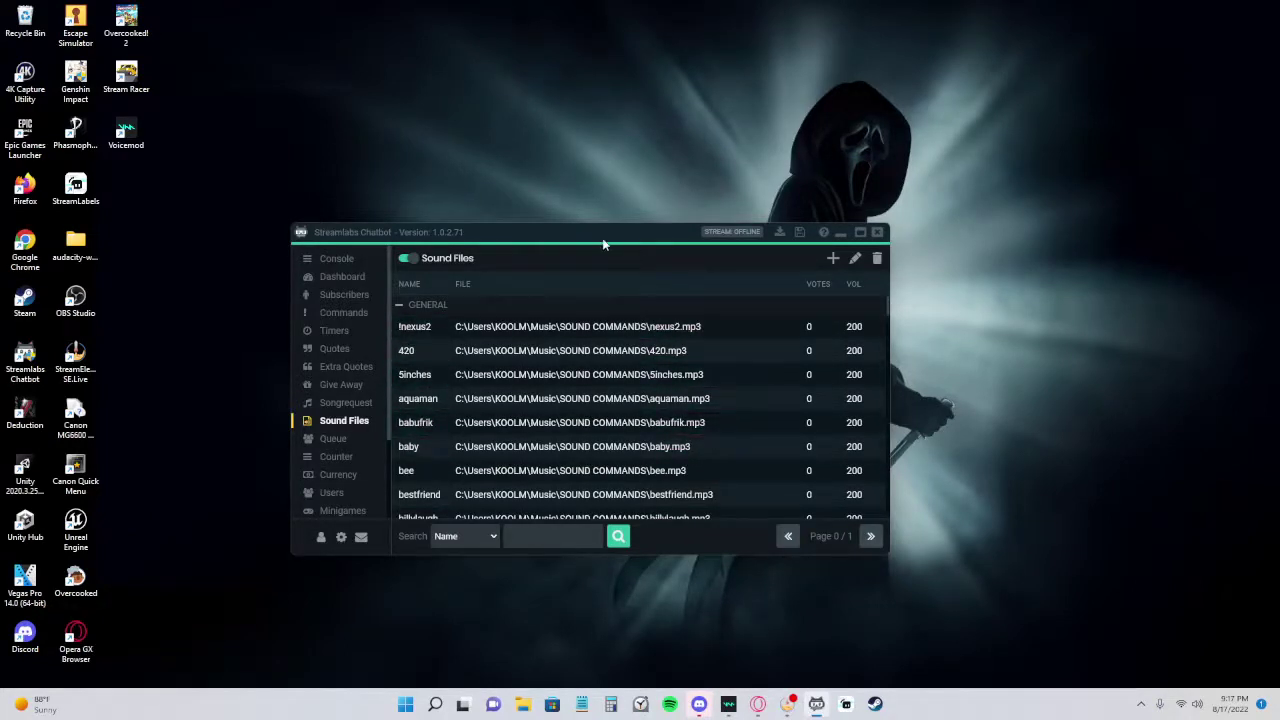
mouse_move(600, 238)
mouse_down()
mouse_move(623, 234)
mouse_move(577, 247)
mouse_up()
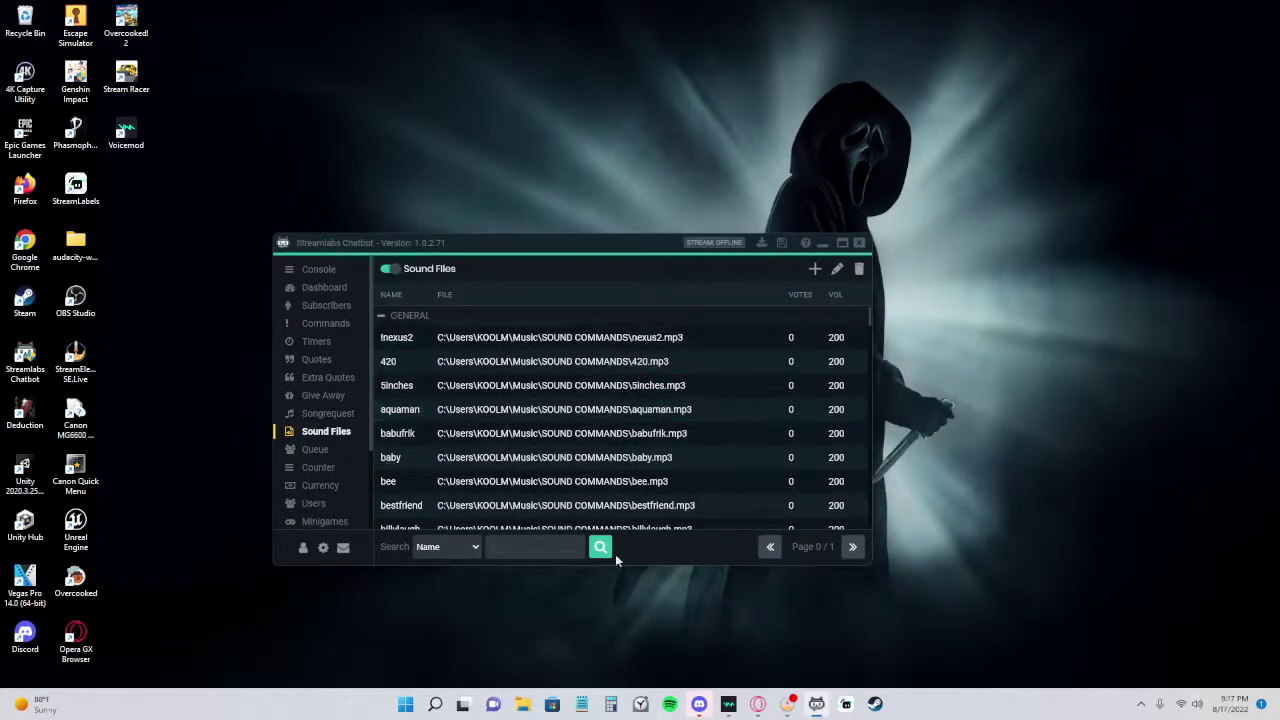
scroll(622, 449, down, 1)
scroll(621, 446, up, 1)
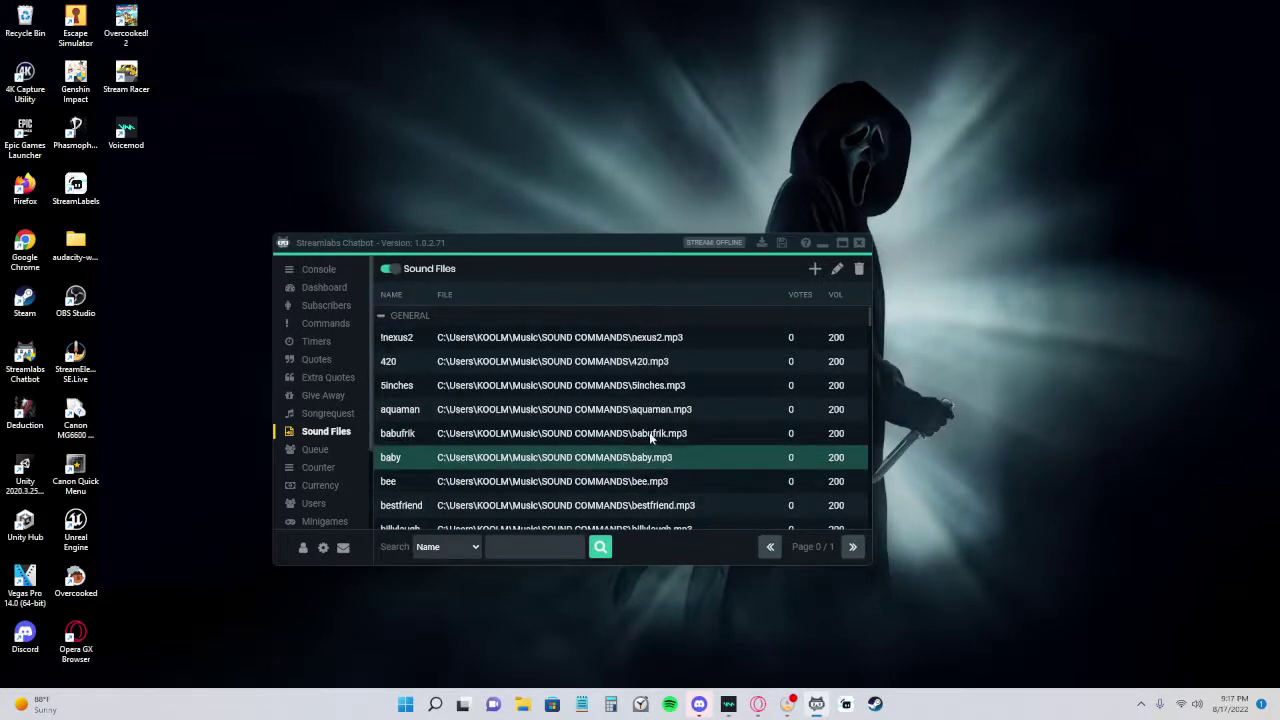
drag(601, 248, 657, 239)
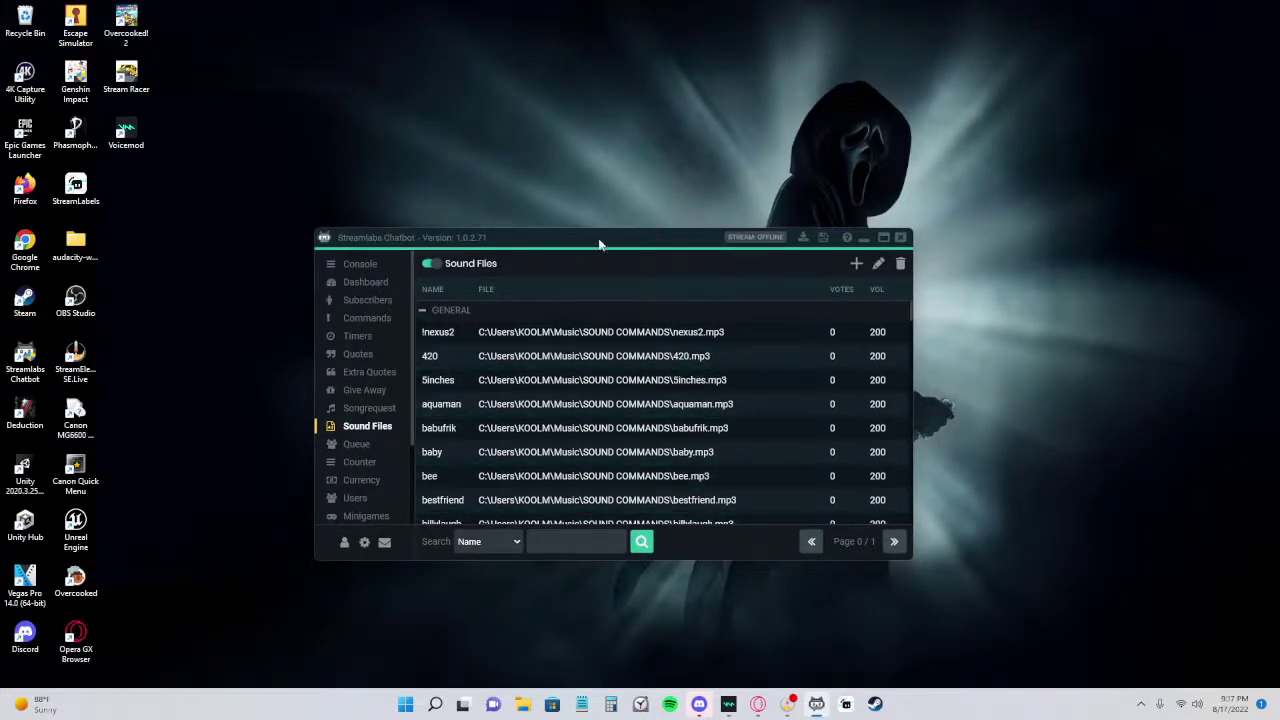
drag(600, 240, 605, 240)
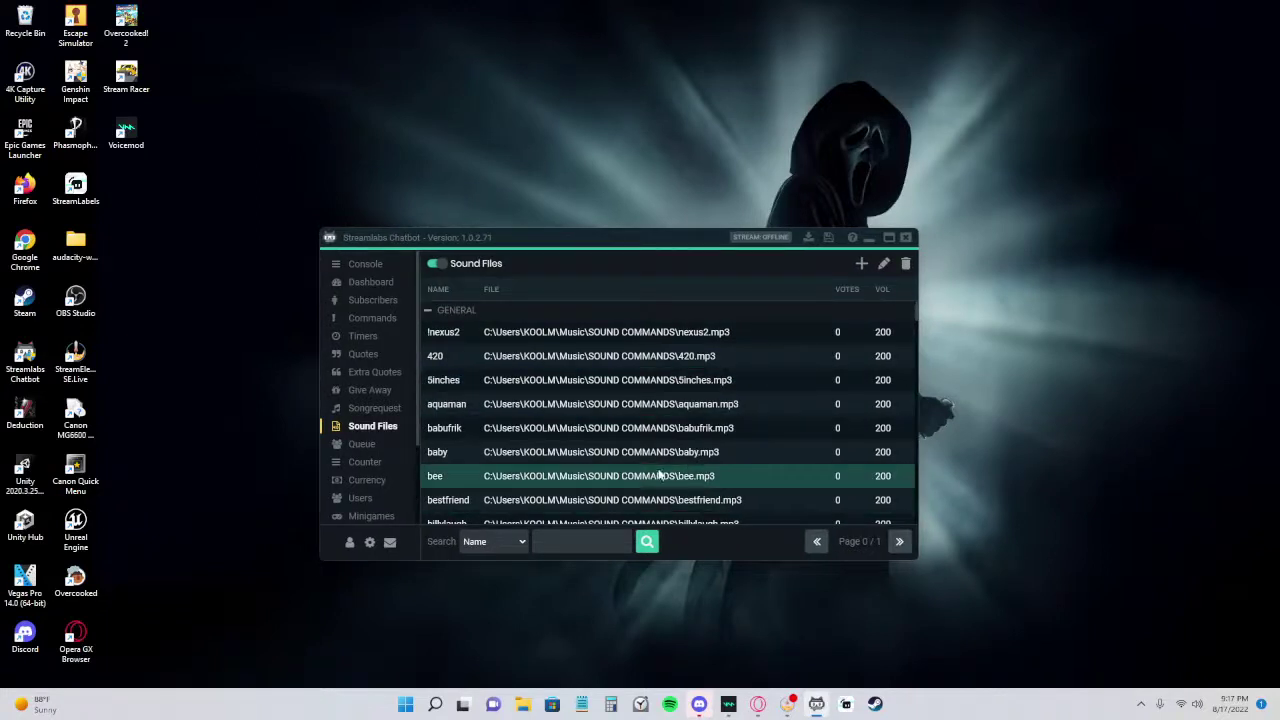